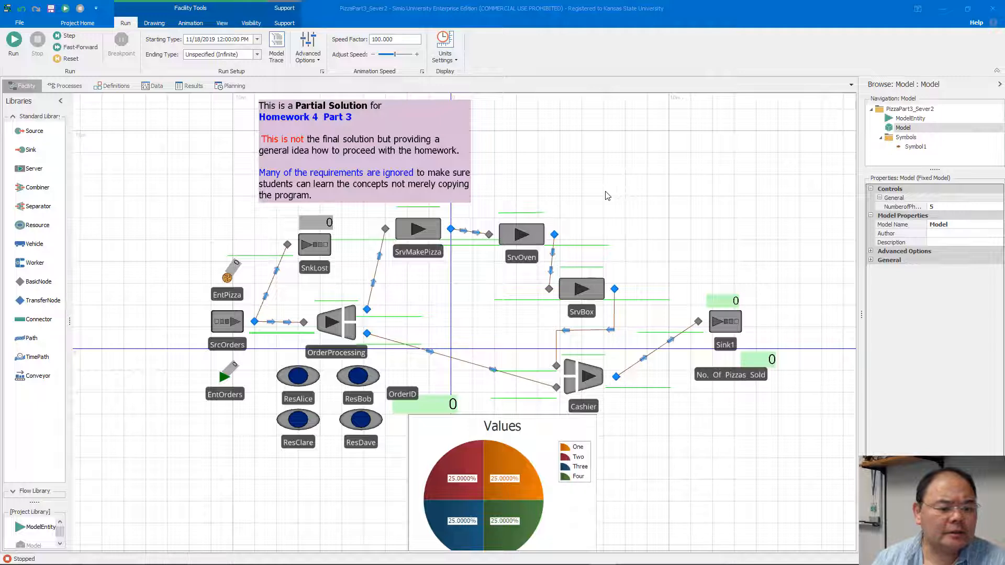
Examine the properties of the SrcOrders source and the EntOrders entity in the facility model.
{"action": "left_click_drag", "start_coordinate": [610, 210], "coordinate": [606, 198]}
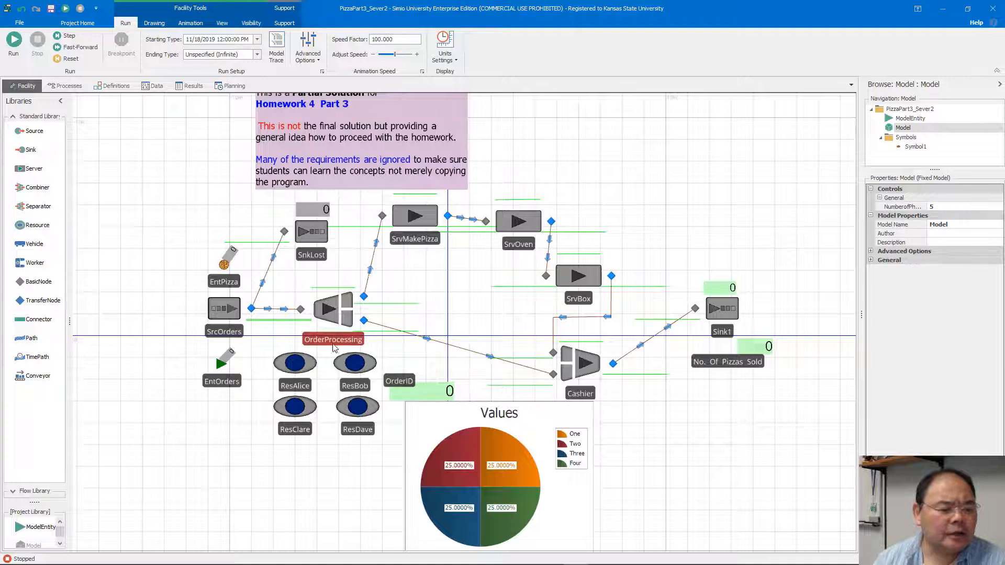
{"action": "left_click", "coordinate": [233, 310]}
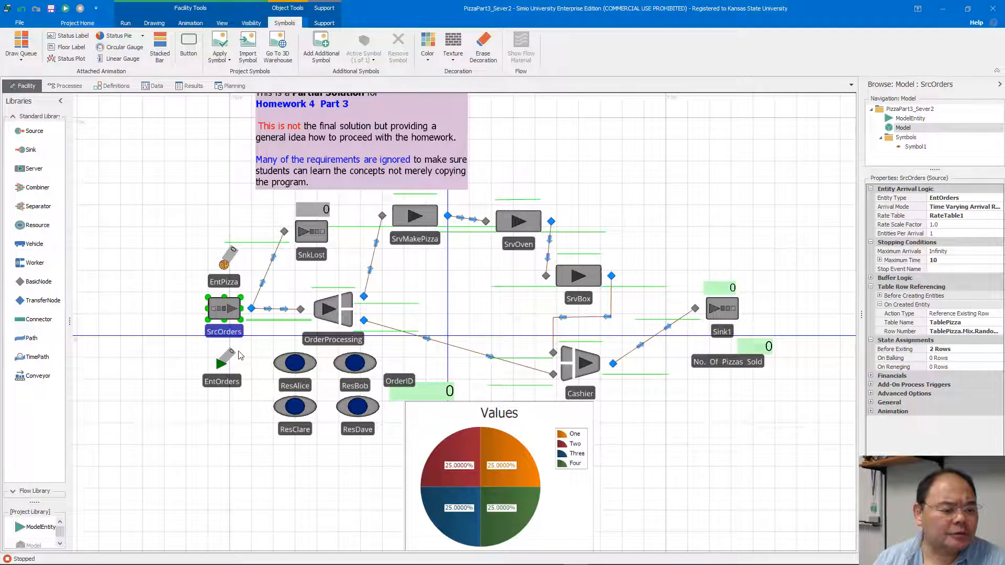
{"action": "left_click_drag", "start_coordinate": [224, 382], "coordinate": [223, 375]}
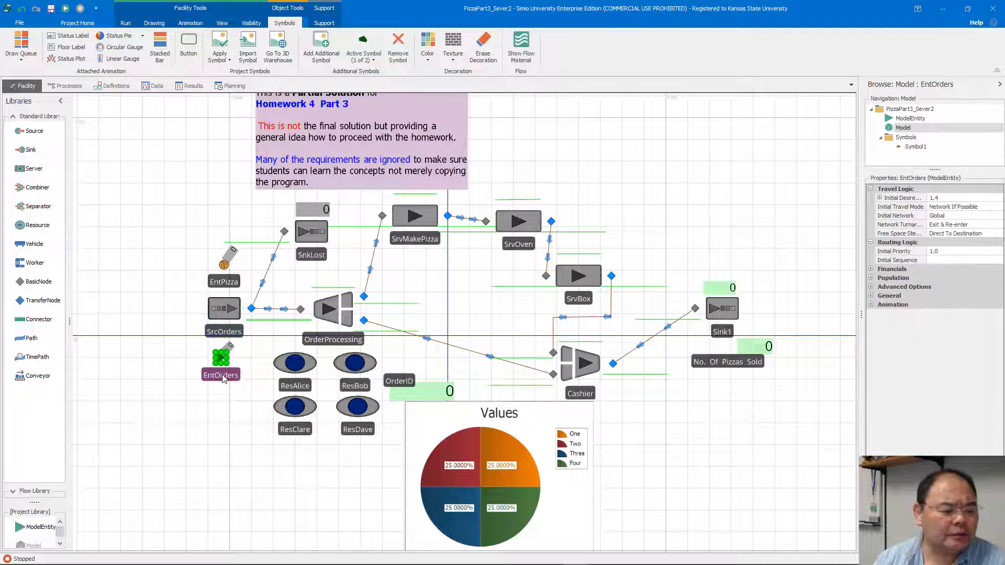
{"action": "left_click", "coordinate": [225, 317]}
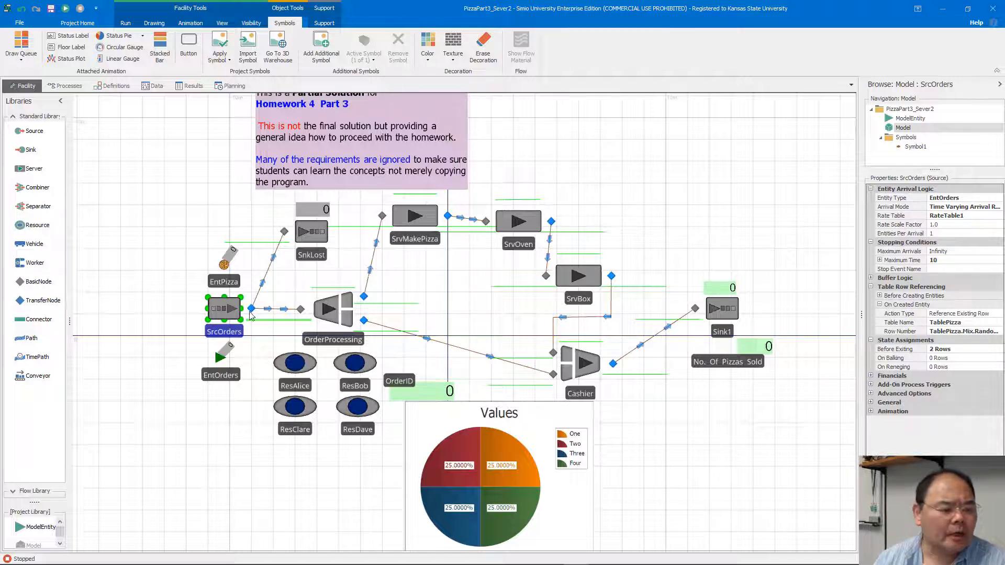
Widen the properties pane and review the OrderProcessing separator's copy settings and its Before Processing trigger.
{"action": "left_click", "coordinate": [335, 312]}
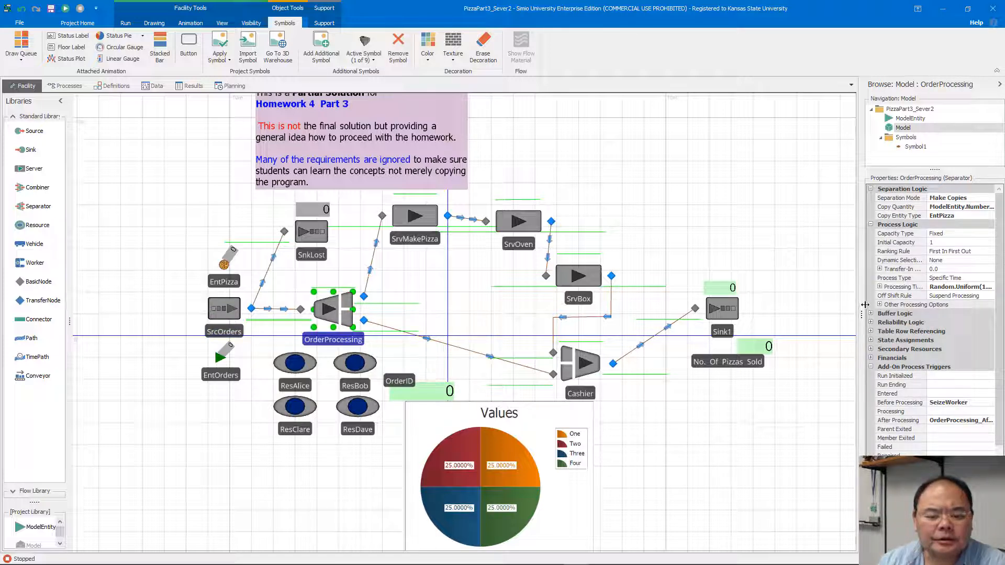
{"action": "left_click_drag", "start_coordinate": [830, 311], "coordinate": [765, 312]}
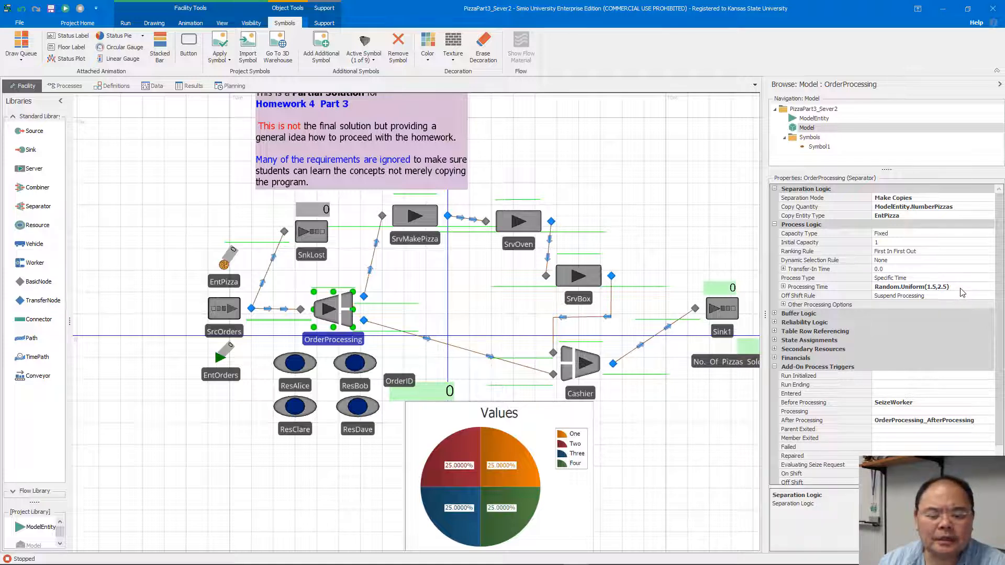
{"action": "left_click", "coordinate": [859, 403]}
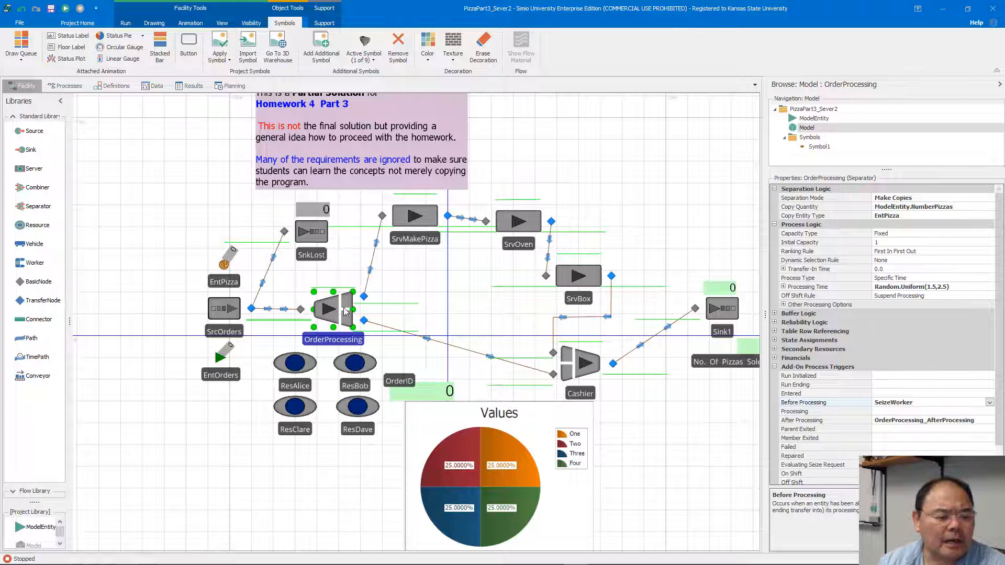
{"action": "left_click", "coordinate": [345, 312]}
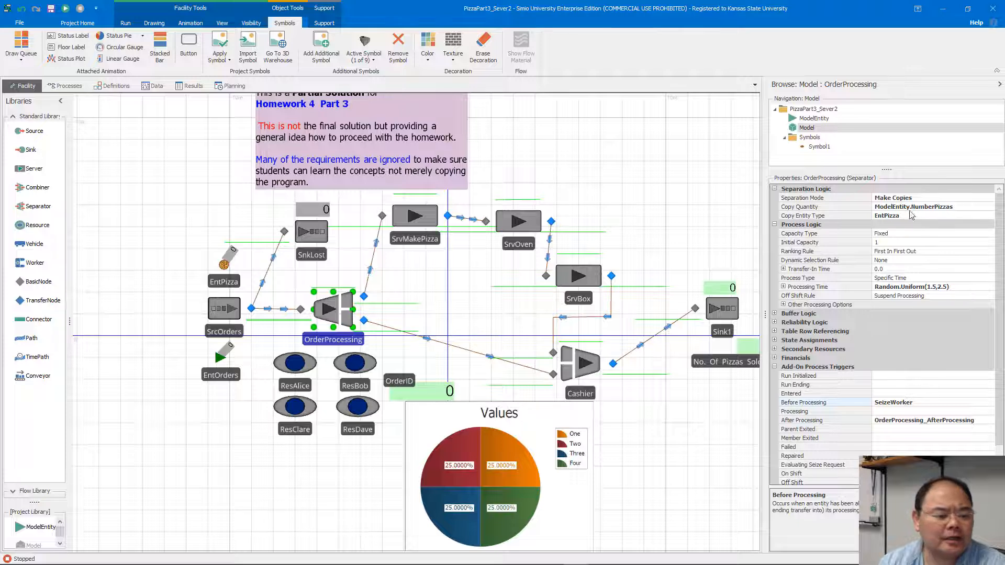
Review the process logic of SrvMakePizza, SrvOven and SrvBox, checking the initial capacity of the servers.
{"action": "left_click", "coordinate": [422, 226]}
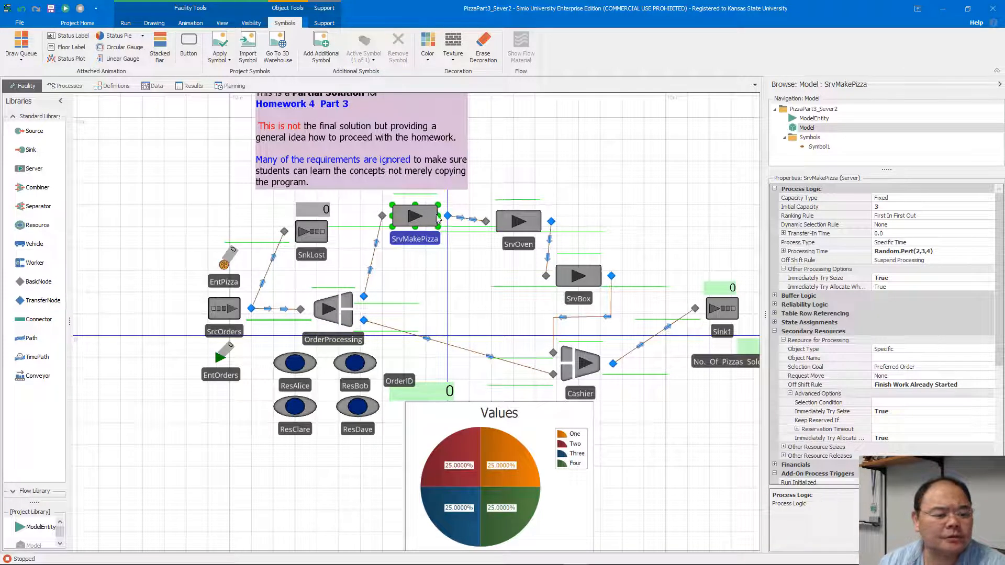
{"action": "left_click", "coordinate": [516, 222]}
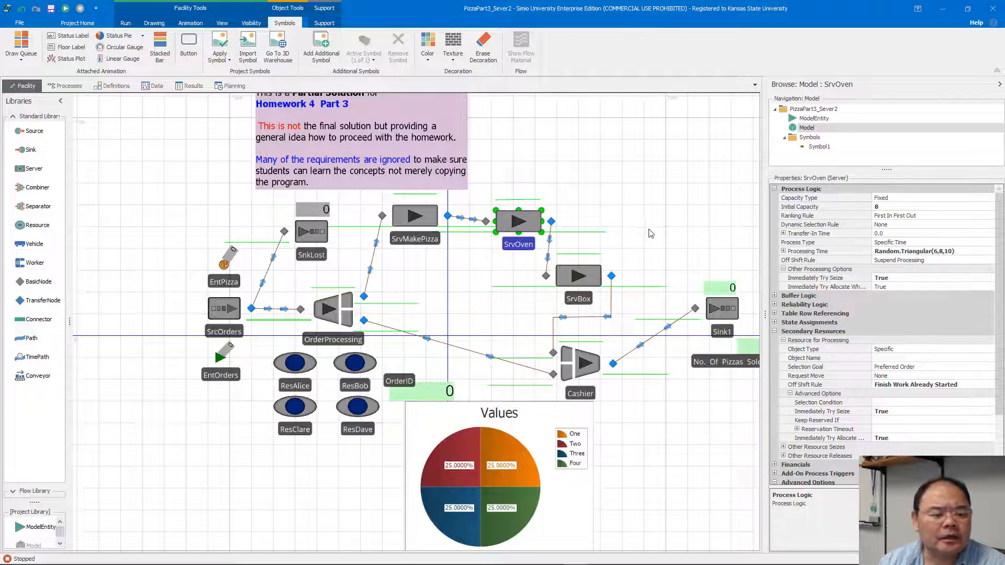
{"action": "left_click", "coordinate": [879, 208]}
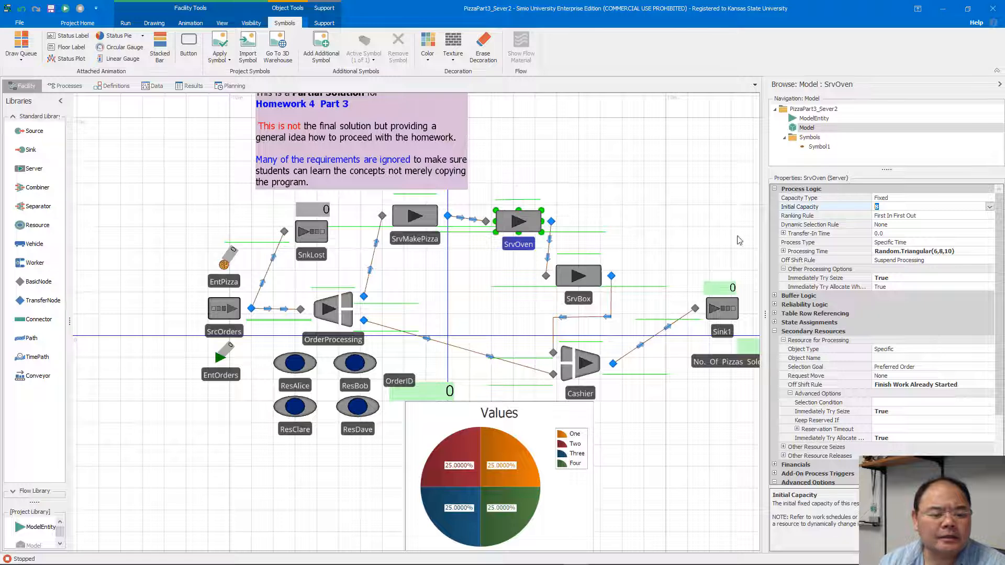
{"action": "left_click", "coordinate": [587, 278]}
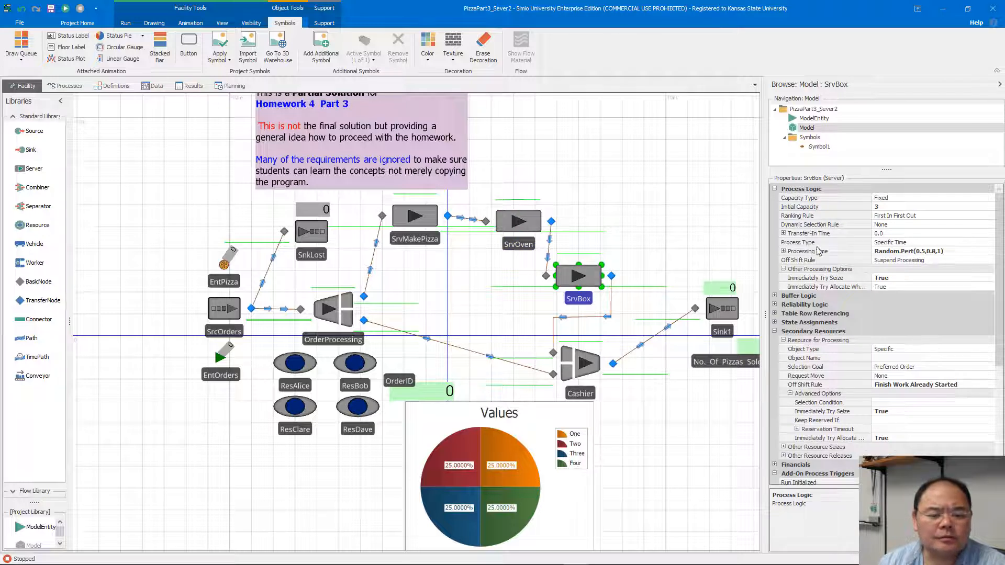
{"action": "left_click", "coordinate": [884, 208]}
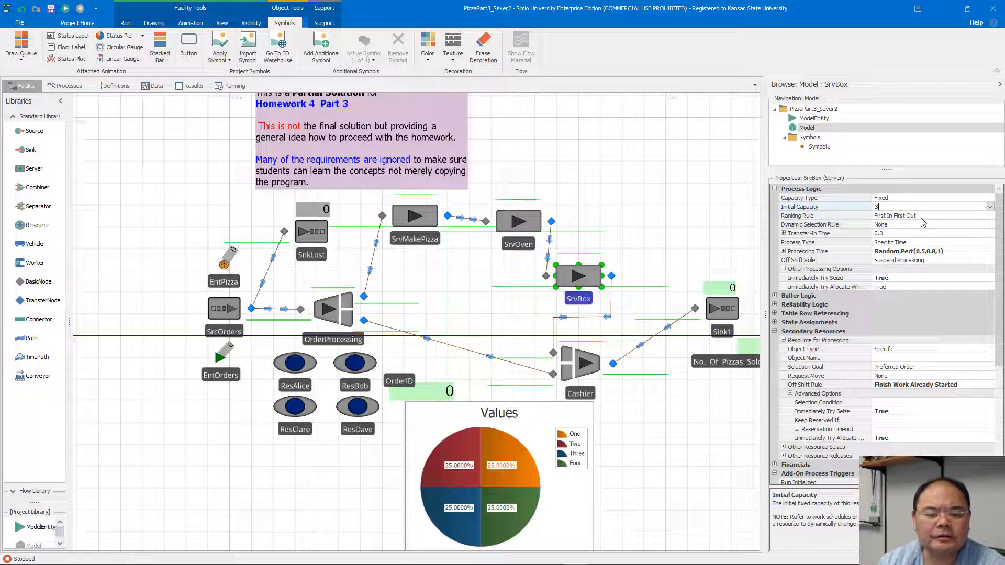
Compare the add-on process triggers of the SrvBox, SrvMakePizza and SrvOven servers.
{"action": "left_click", "coordinate": [1002, 413]}
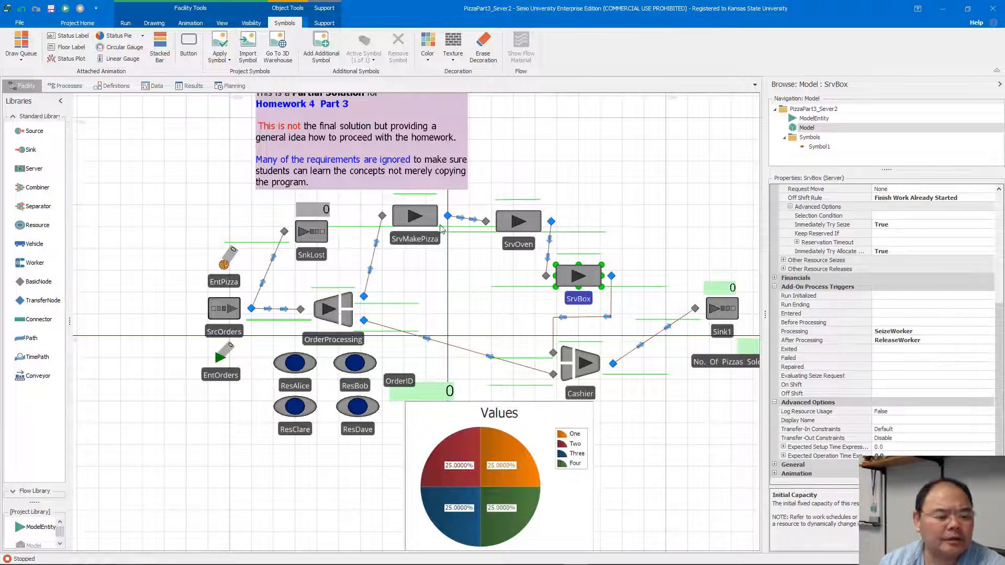
{"action": "left_click", "coordinate": [403, 220]}
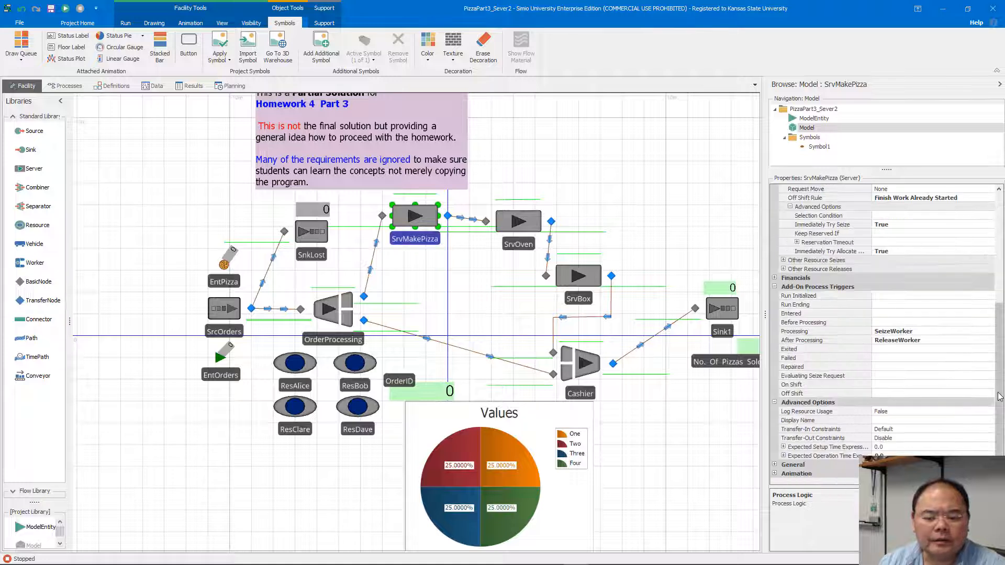
{"action": "left_click", "coordinate": [530, 225]}
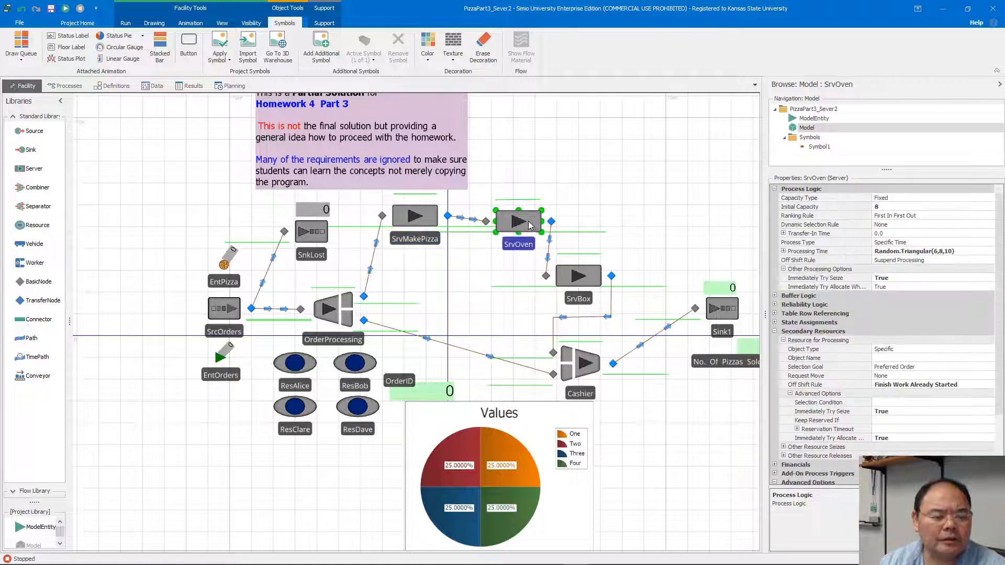
{"action": "scroll", "coordinate": [939, 306], "scroll_direction": "down", "scroll_amount": 3}
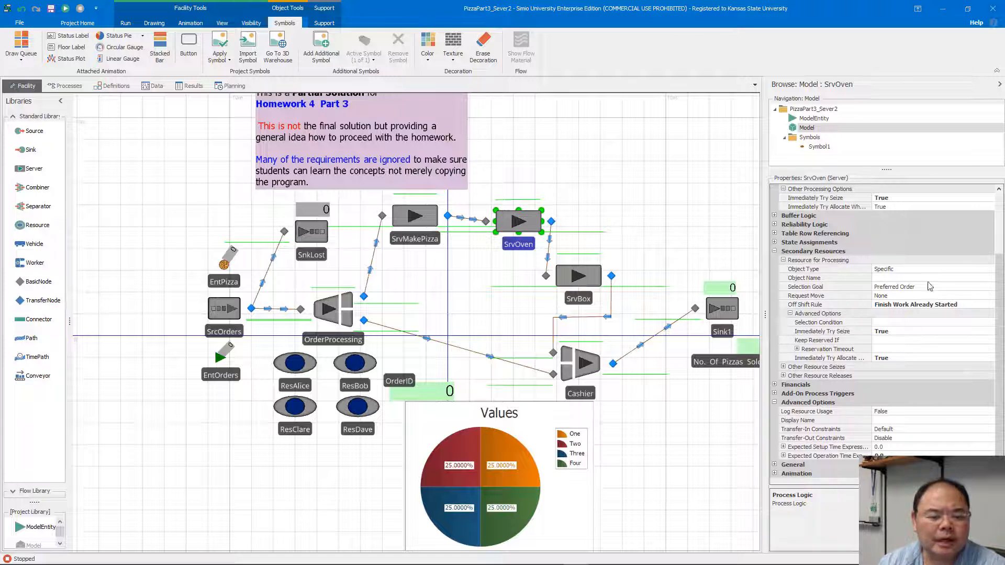
{"action": "left_click", "coordinate": [1002, 249]}
{"action": "mouse_move", "coordinate": [1001, 249]}
{"action": "left_mouse_down"}
{"action": "mouse_move", "coordinate": [998, 298]}
{"action": "mouse_move", "coordinate": [999, 250]}
{"action": "left_mouse_up"}
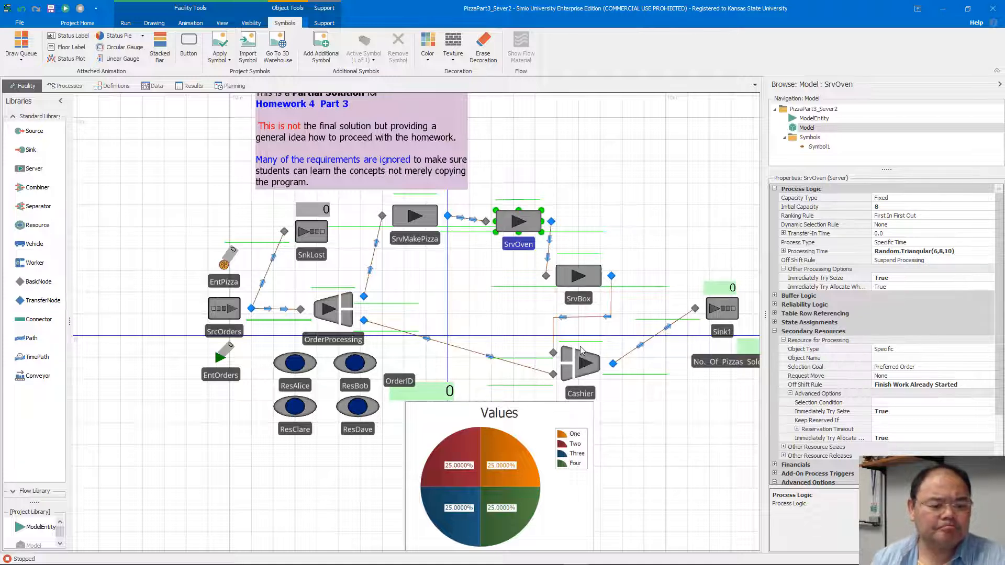
Inspect the travel logic of the time path into Cashier and the Cashier combiner's batching and process settings.
{"action": "left_click", "coordinate": [380, 326]}
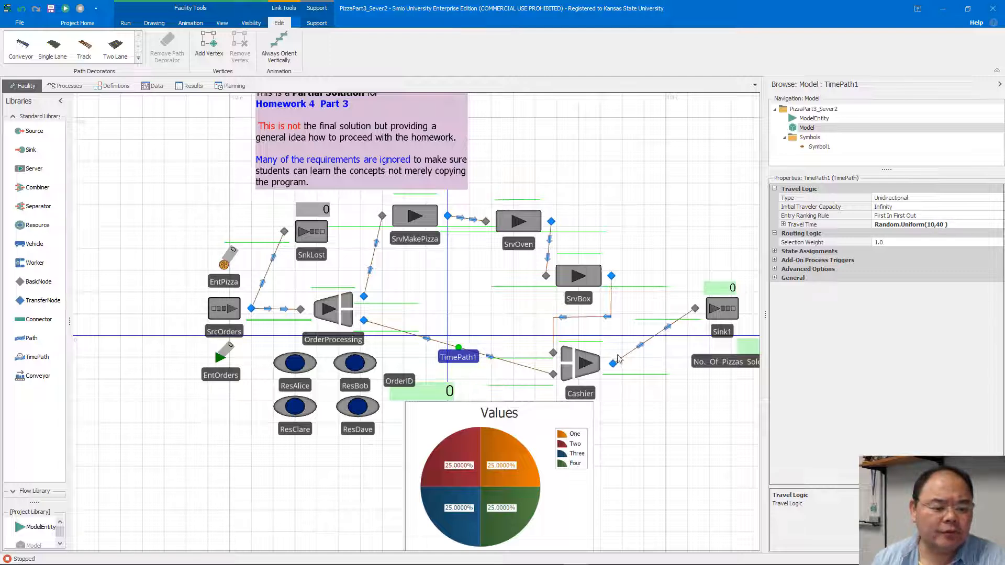
{"action": "left_click", "coordinate": [591, 370]}
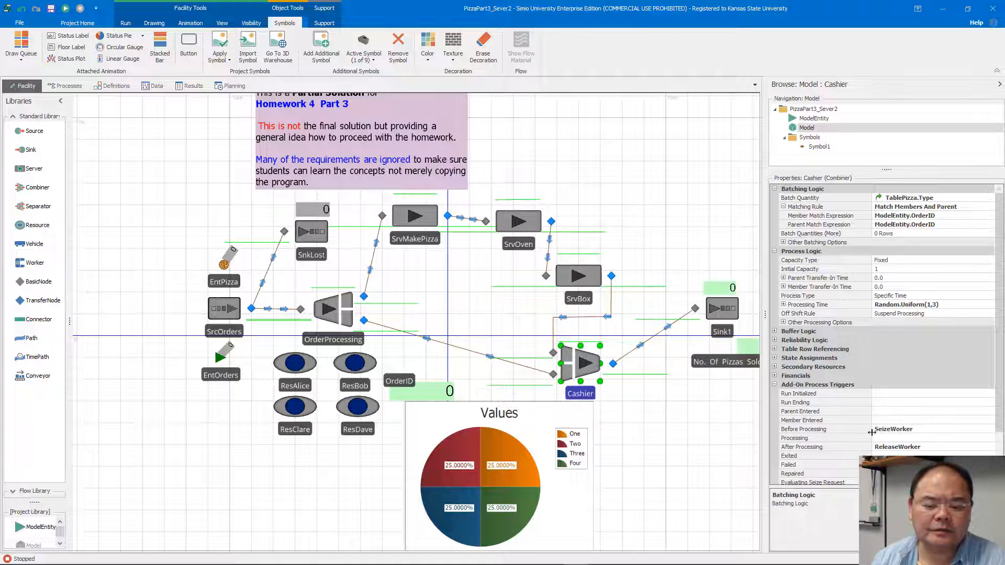
Inspect the OrderID status label and the OrderID state variable in the model definitions.
{"action": "left_click", "coordinate": [438, 390]}
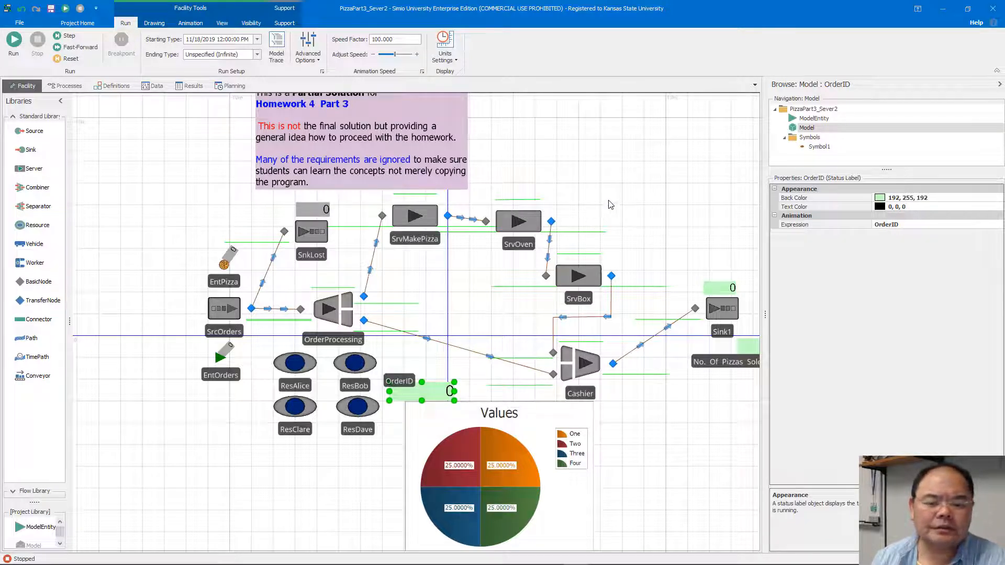
{"action": "left_click", "coordinate": [109, 86]}
{"action": "left_click", "coordinate": [25, 198]}
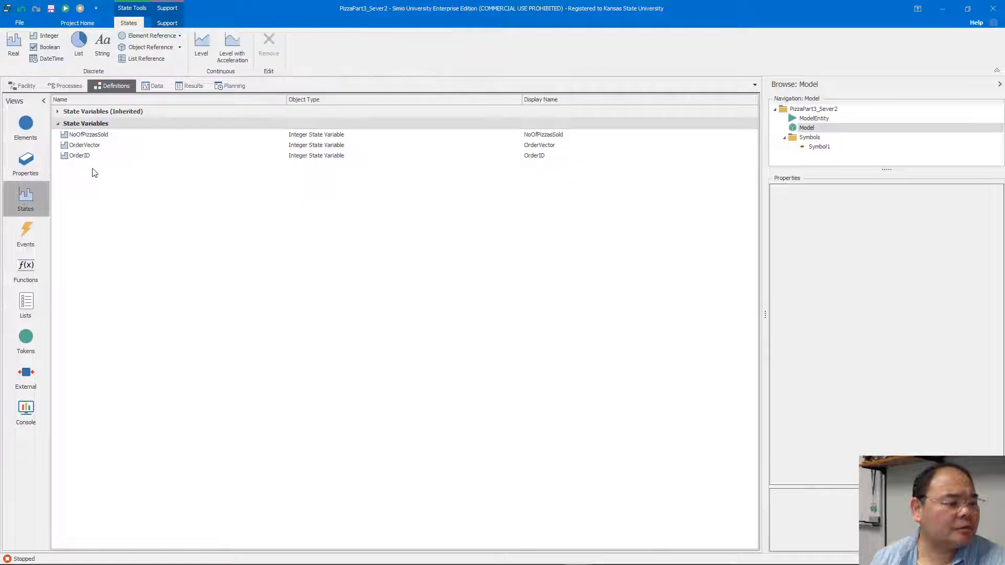
{"action": "left_click", "coordinate": [92, 157]}
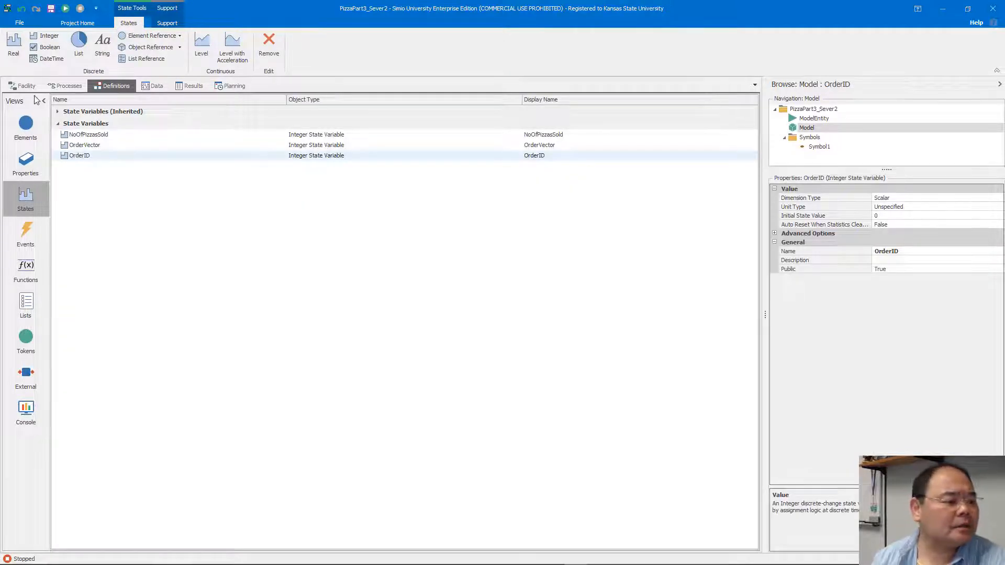
Review both Before Exiting state assignments of SrcOrders in the facility model, leaving the assignment editor closed.
{"action": "left_click", "coordinate": [22, 86]}
{"action": "left_click", "coordinate": [233, 306]}
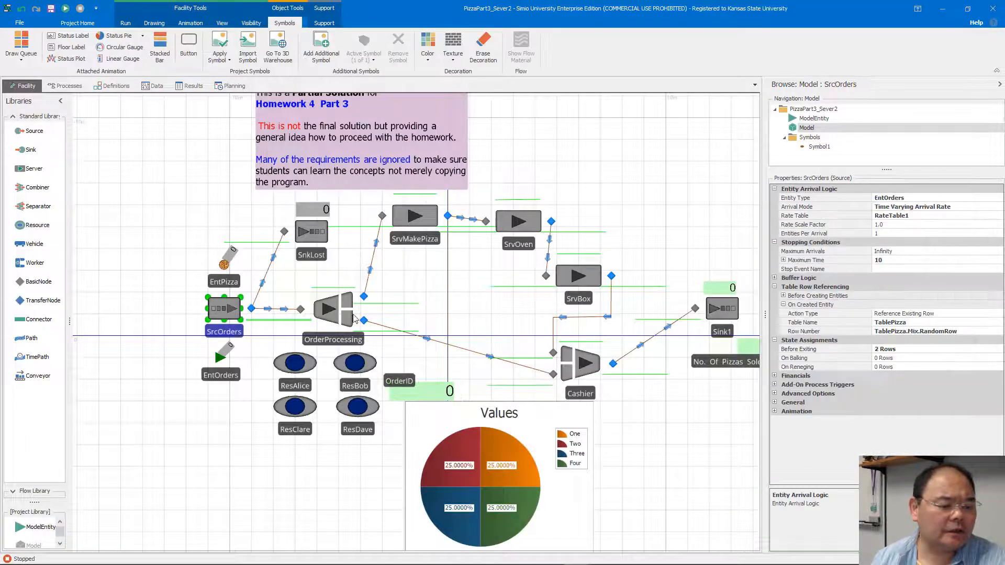
{"action": "left_click", "coordinate": [989, 350]}
{"action": "left_click", "coordinate": [997, 349]}
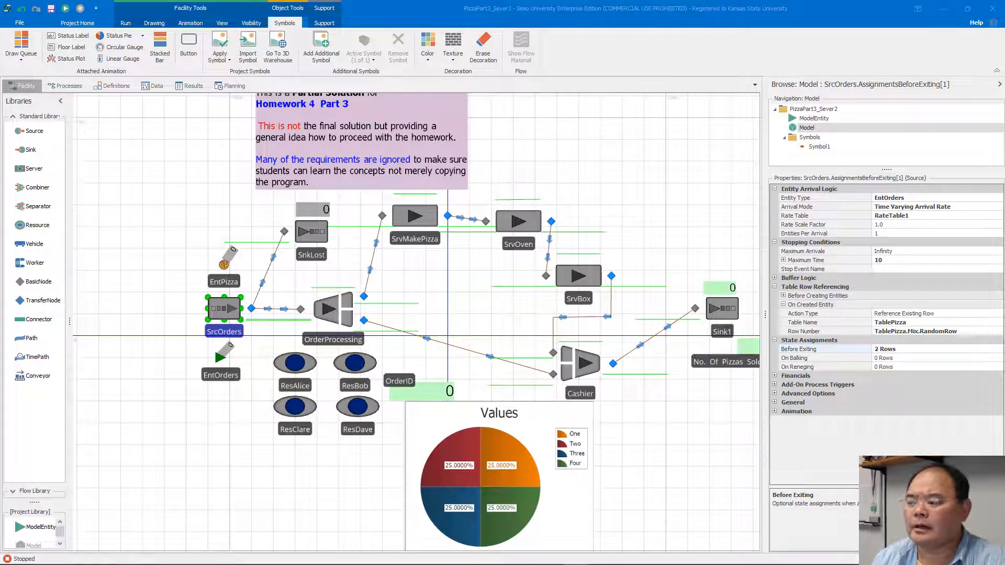
{"action": "left_click", "coordinate": [307, 277]}
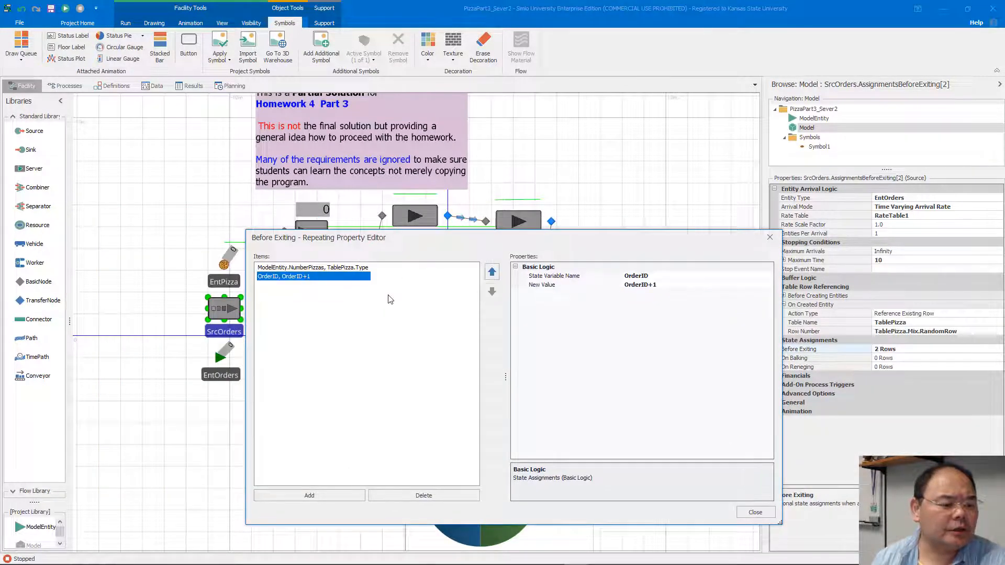
{"action": "left_click", "coordinate": [379, 268]}
{"action": "left_click", "coordinate": [361, 269]}
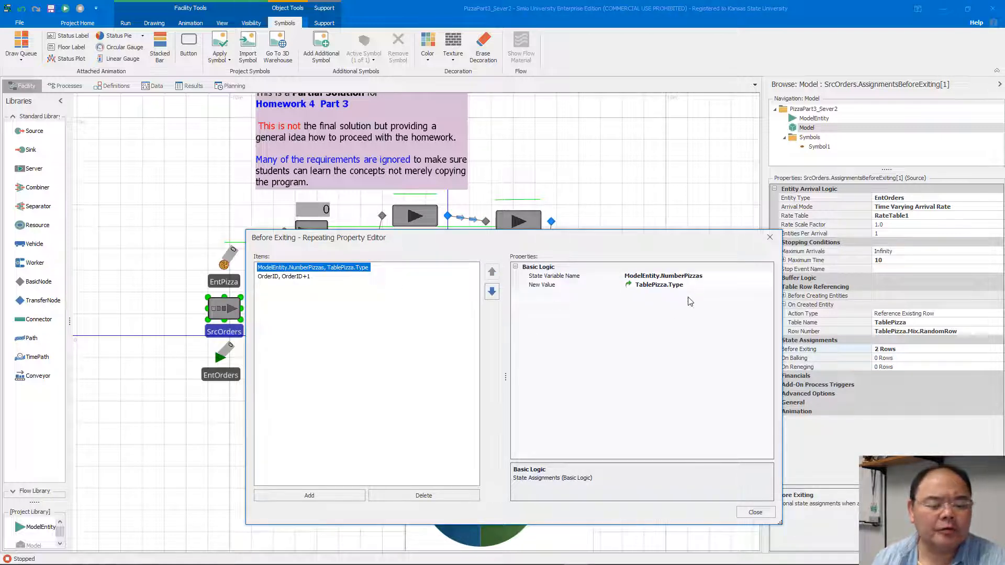
{"action": "left_click", "coordinate": [754, 513]}
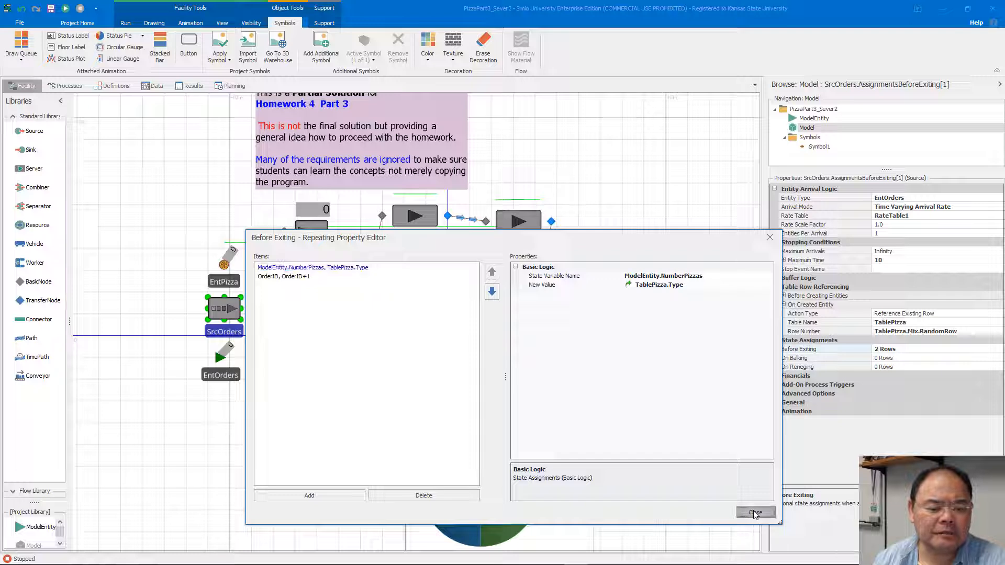
{"action": "left_click", "coordinate": [755, 512]}
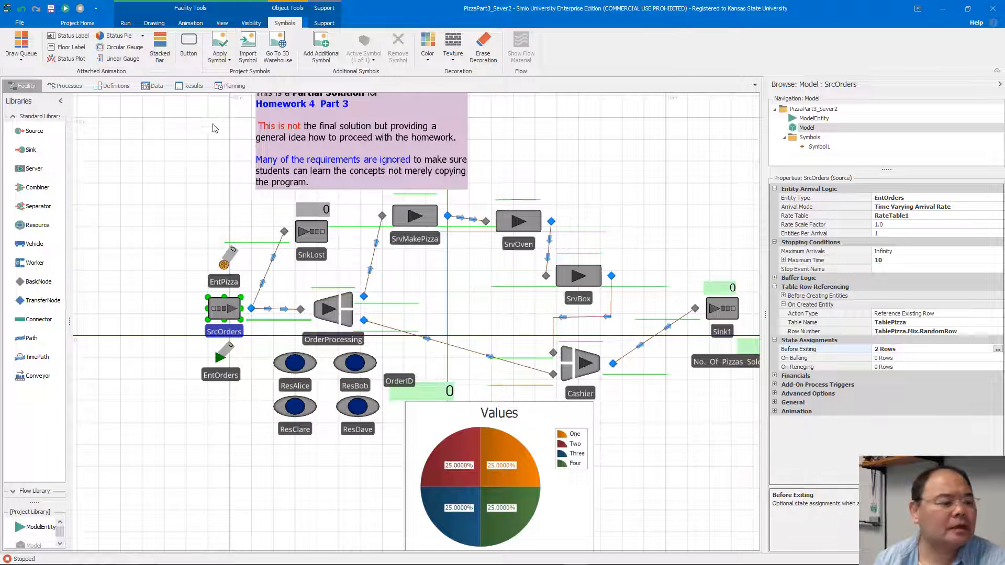
Examine the order types and mix values in TablePizza and return to OrderProcessing's properties in the facility model.
{"action": "left_click", "coordinate": [153, 85]}
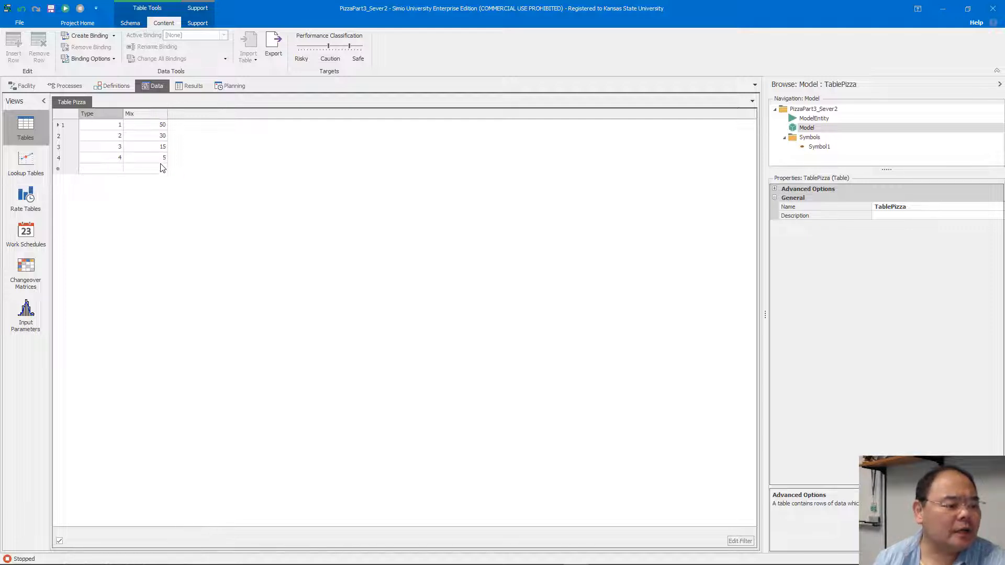
{"action": "left_click", "coordinate": [24, 86]}
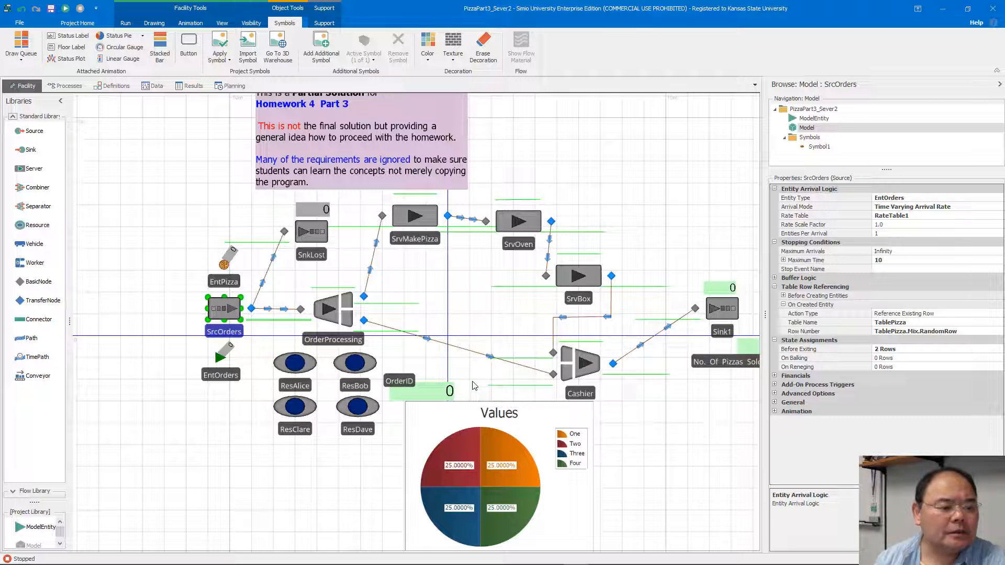
{"action": "left_click_drag", "start_coordinate": [594, 177], "coordinate": [578, 192]}
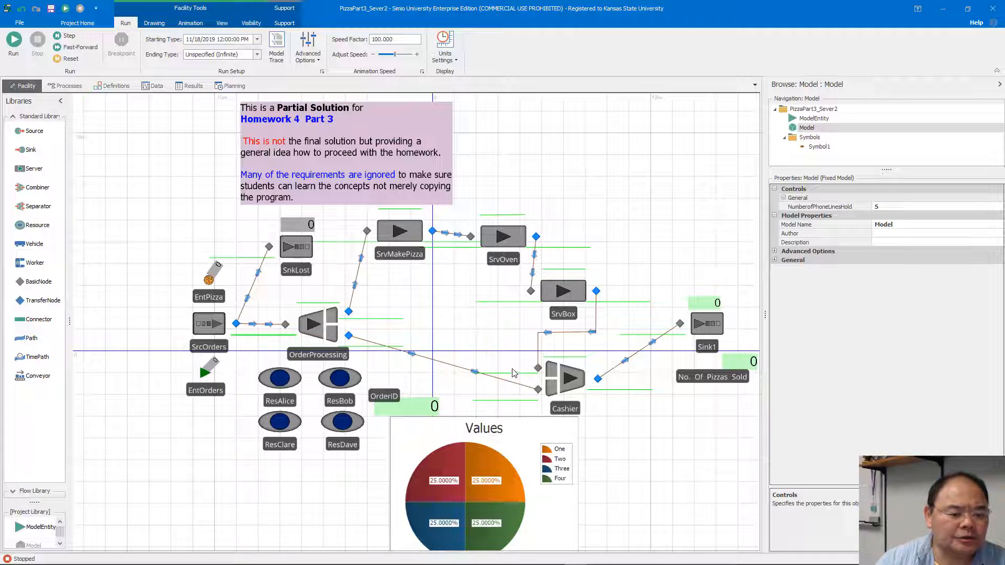
{"action": "left_click", "coordinate": [323, 327]}
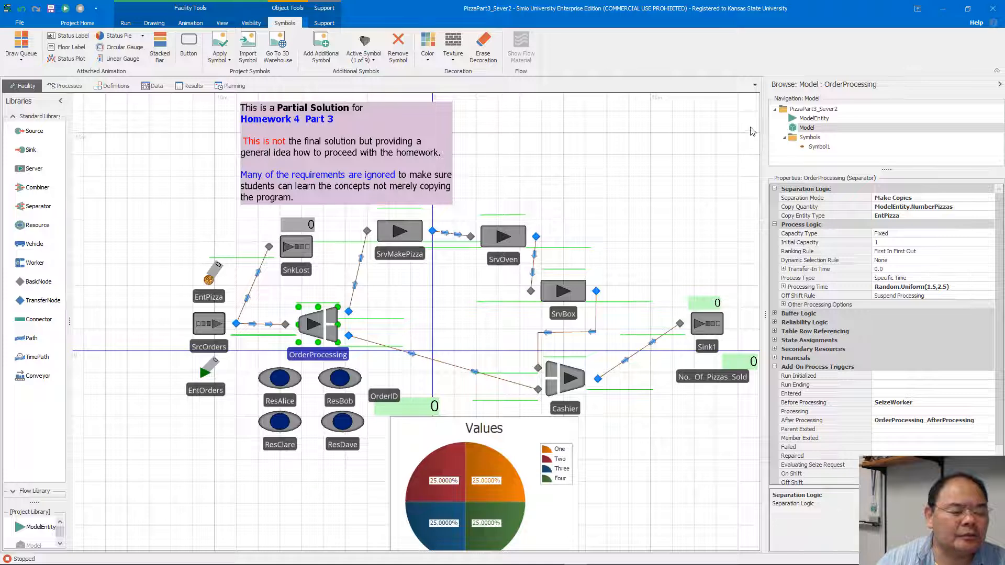
Minimize the PizzaPart3_Sever2 project window and look over the facility layout of PizzaPart4_Sever.
{"action": "left_click", "coordinate": [945, 14]}
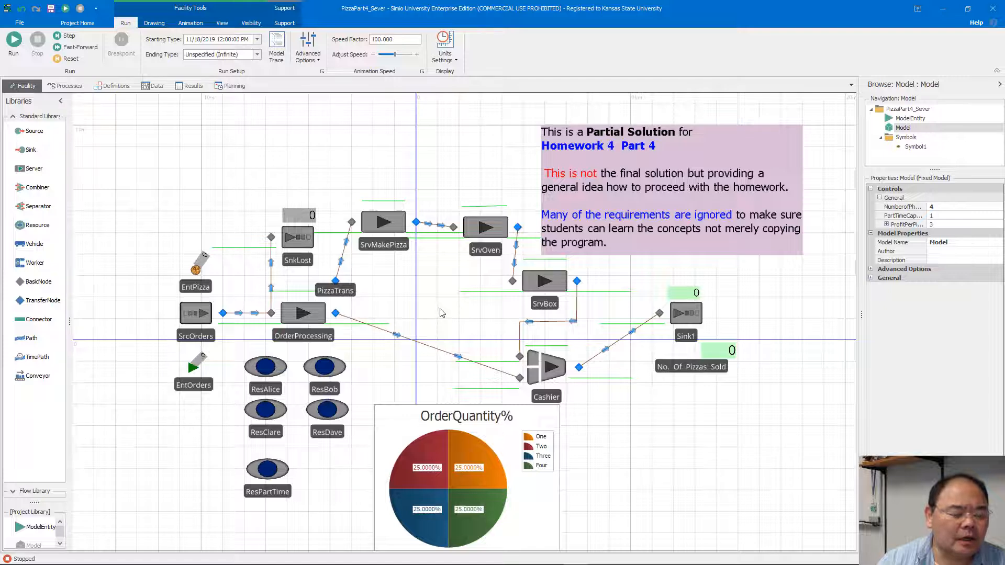
{"action": "left_click_drag", "start_coordinate": [441, 311], "coordinate": [423, 287]}
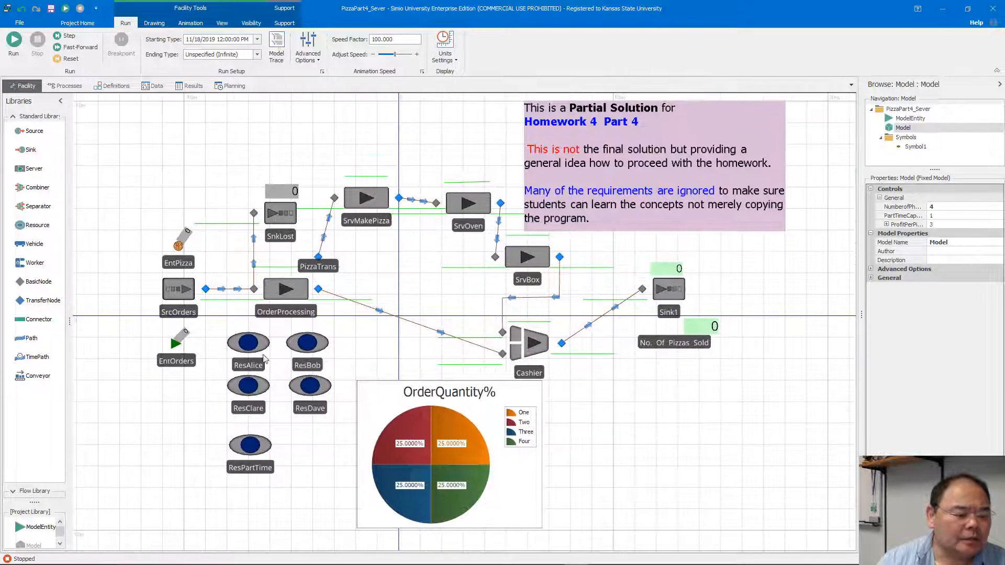
Review the model's control properties with their full names readable and ProfitPerPizza expanded to show its units.
{"action": "left_click", "coordinate": [238, 454]}
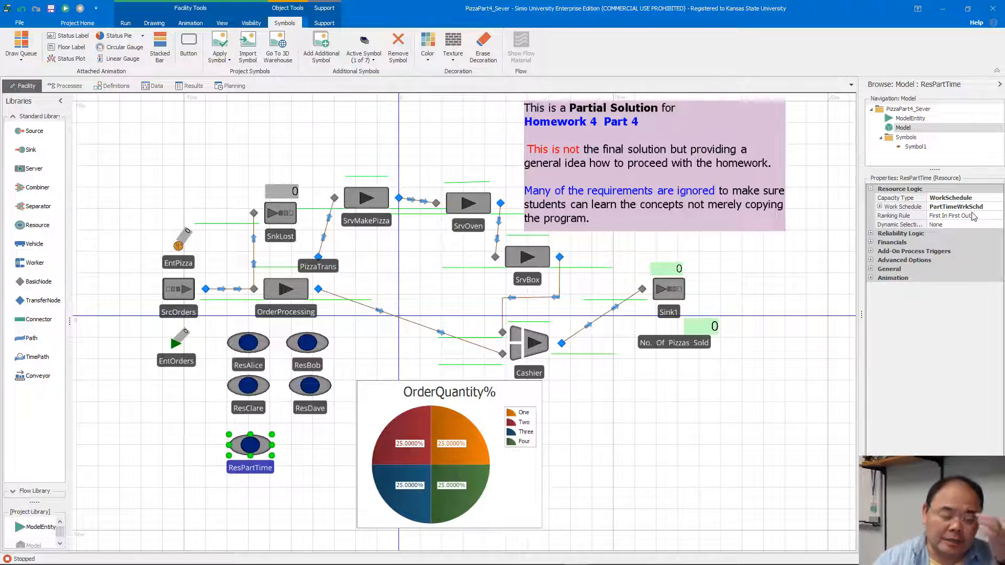
{"action": "left_click", "coordinate": [760, 295]}
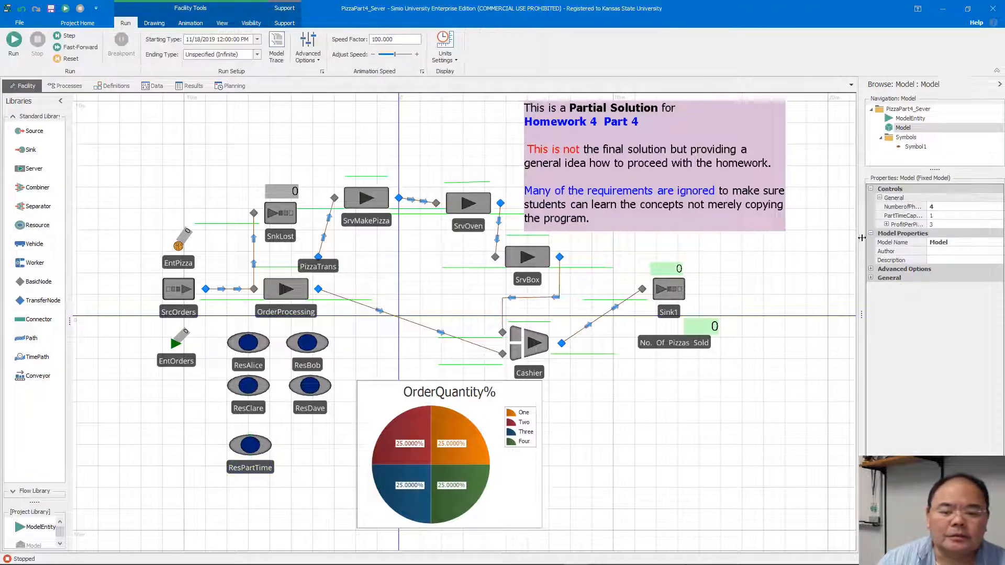
{"action": "left_click_drag", "start_coordinate": [860, 221], "coordinate": [834, 230]}
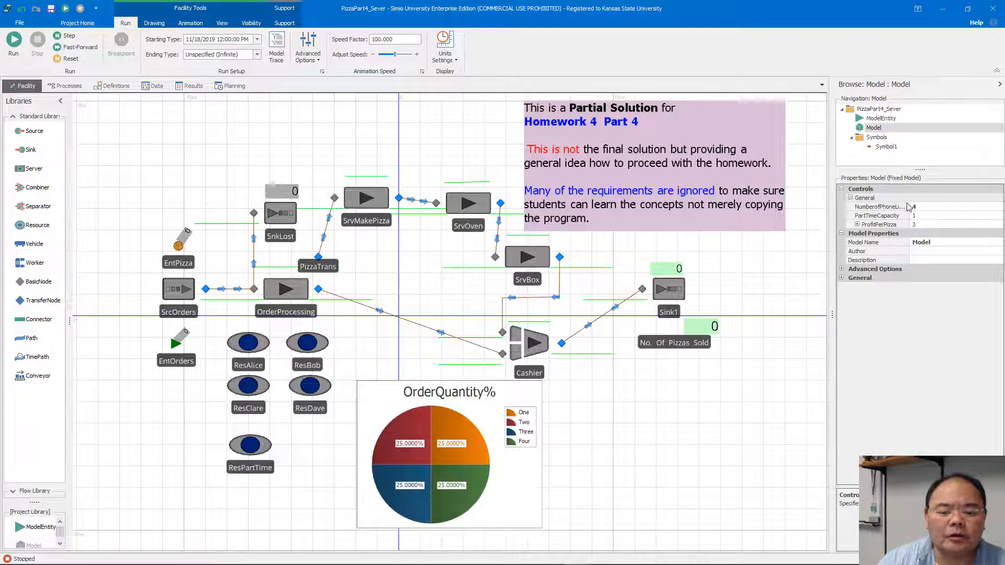
{"action": "left_click_drag", "start_coordinate": [910, 206], "coordinate": [917, 204]}
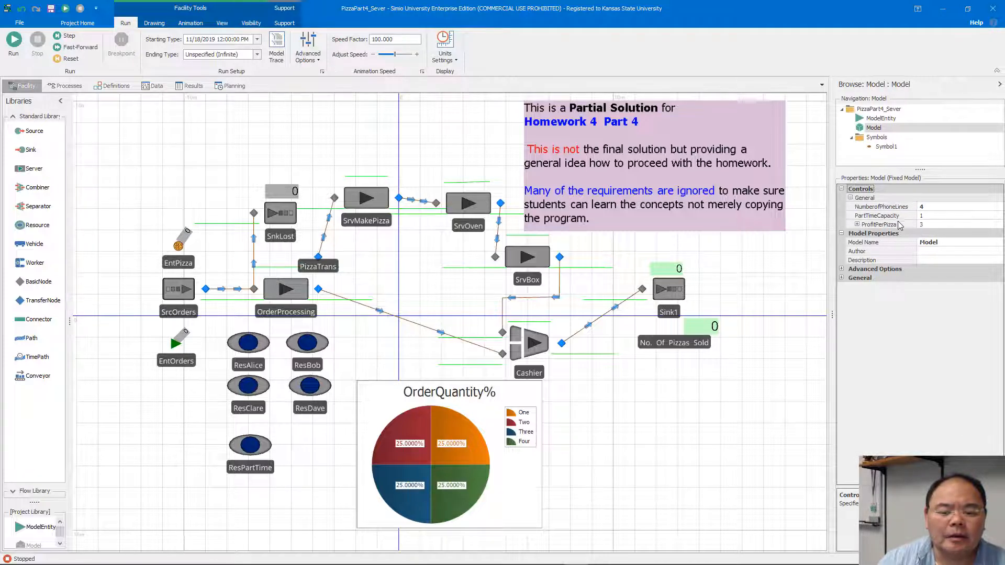
{"action": "left_click", "coordinate": [858, 224]}
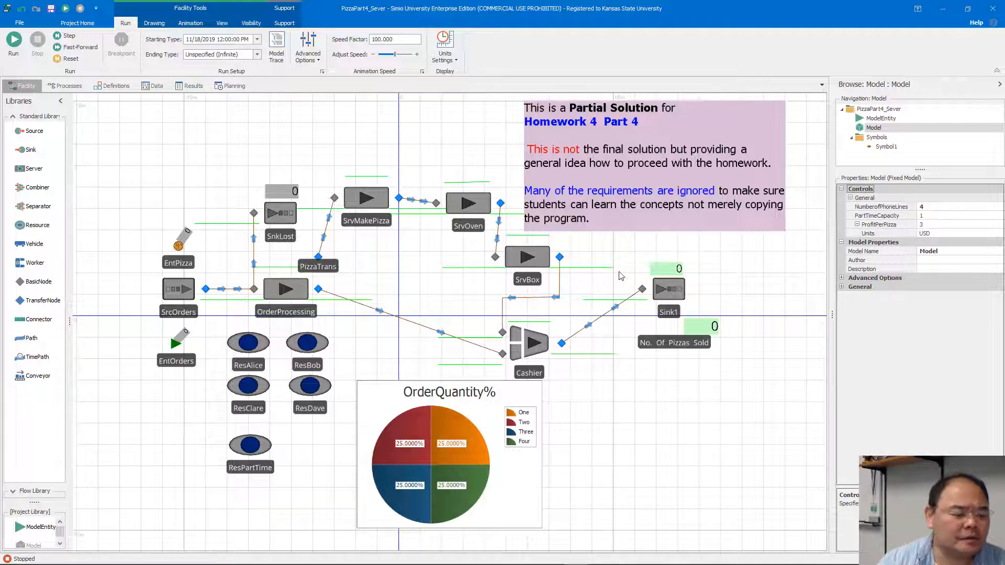
Trace ResPartTime's work schedule PartTimeWrkSchd to the PartTimeDay pattern and examine the values of its work periods.
{"action": "left_click", "coordinate": [251, 446]}
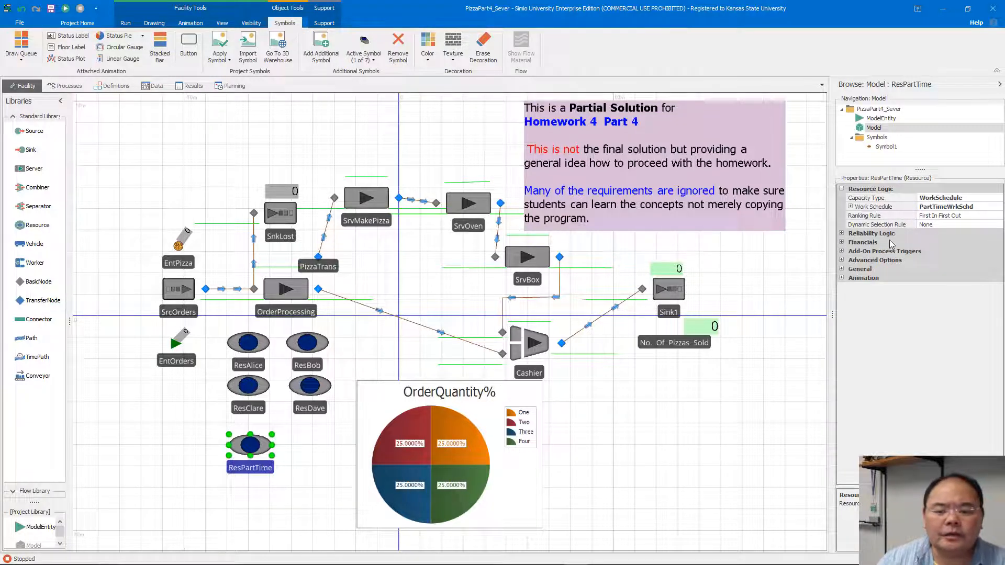
{"action": "left_click", "coordinate": [956, 207]}
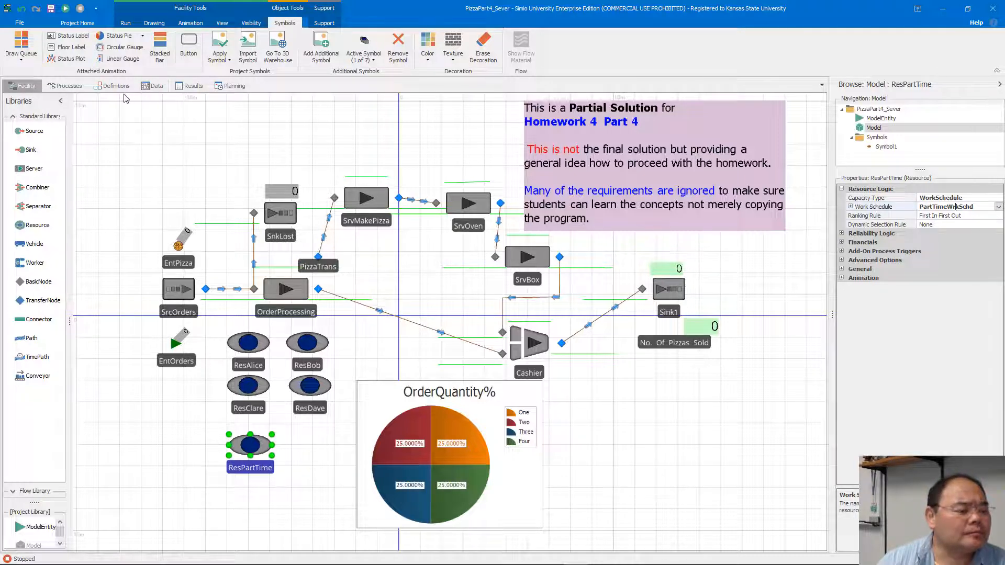
{"action": "left_click", "coordinate": [153, 86]}
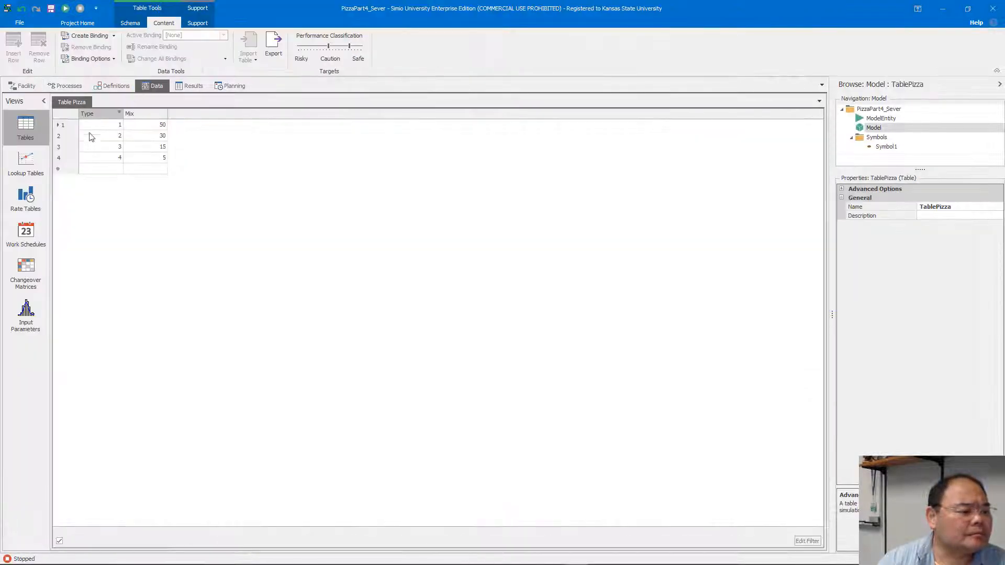
{"action": "left_click", "coordinate": [26, 233]}
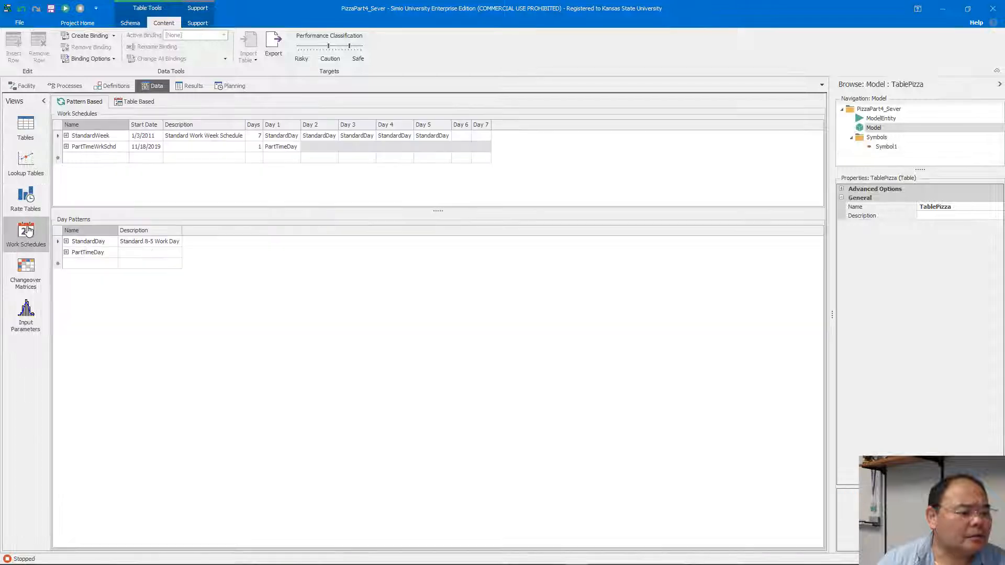
{"action": "left_click", "coordinate": [67, 253]}
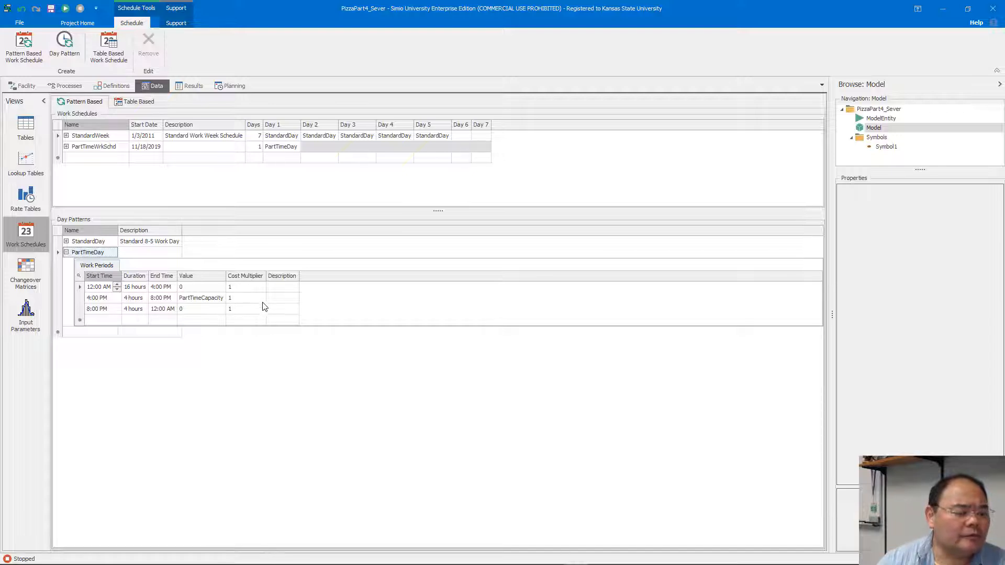
{"action": "left_click", "coordinate": [249, 288]}
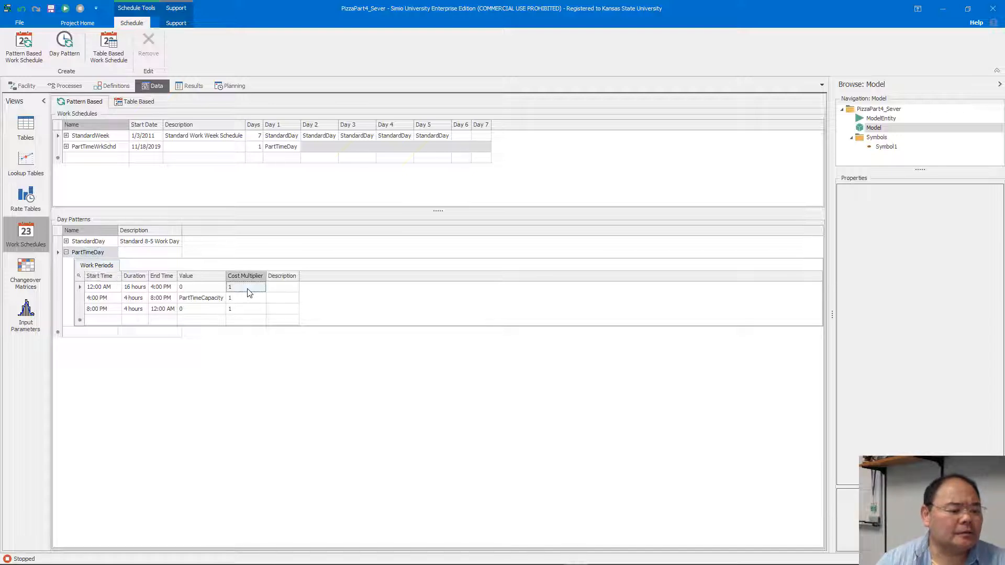
{"action": "left_click", "coordinate": [193, 288]}
{"action": "left_click", "coordinate": [198, 299]}
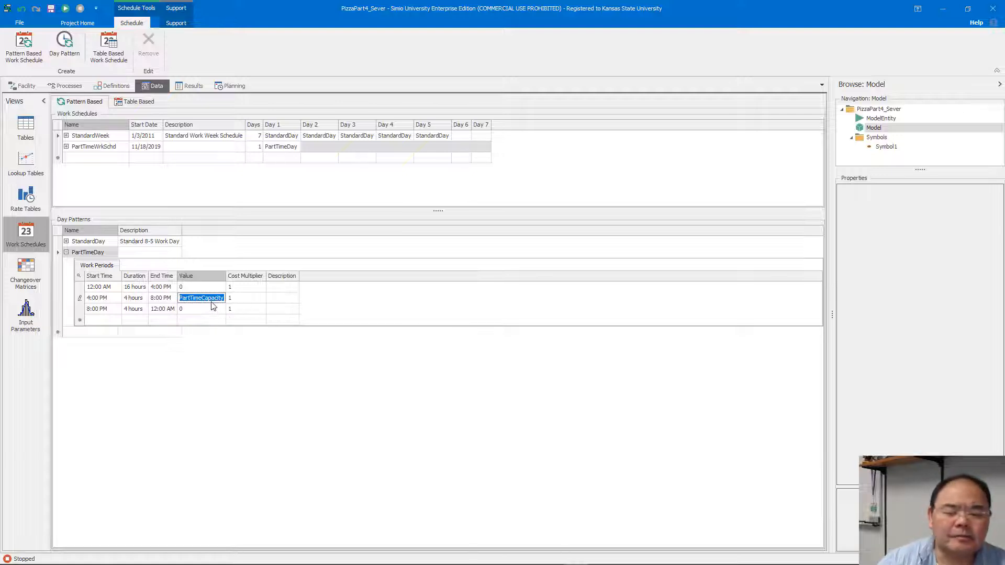
Check the PartTimeCapacity property in the model definitions and return to the facility model.
{"action": "left_click", "coordinate": [110, 92]}
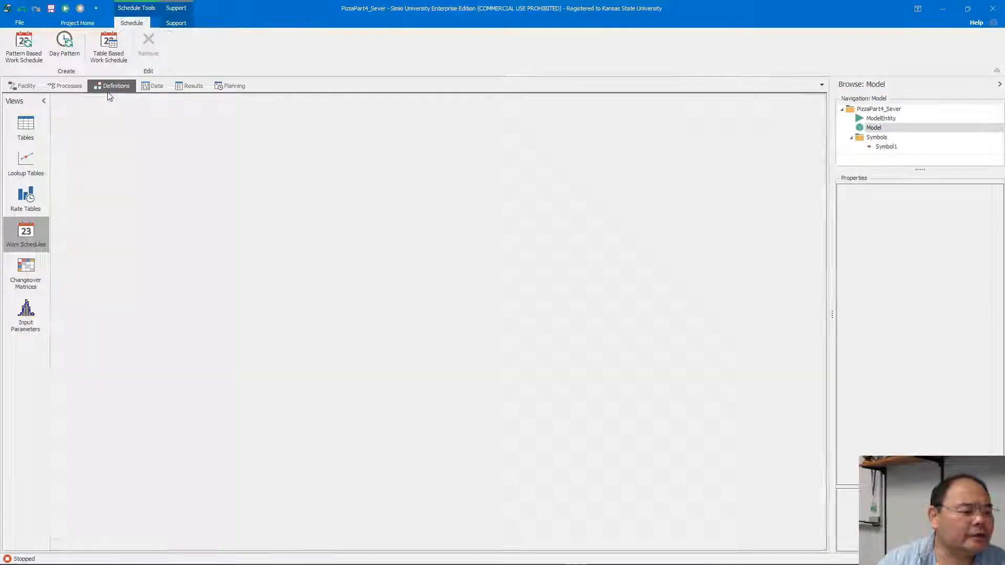
{"action": "left_click", "coordinate": [25, 165]}
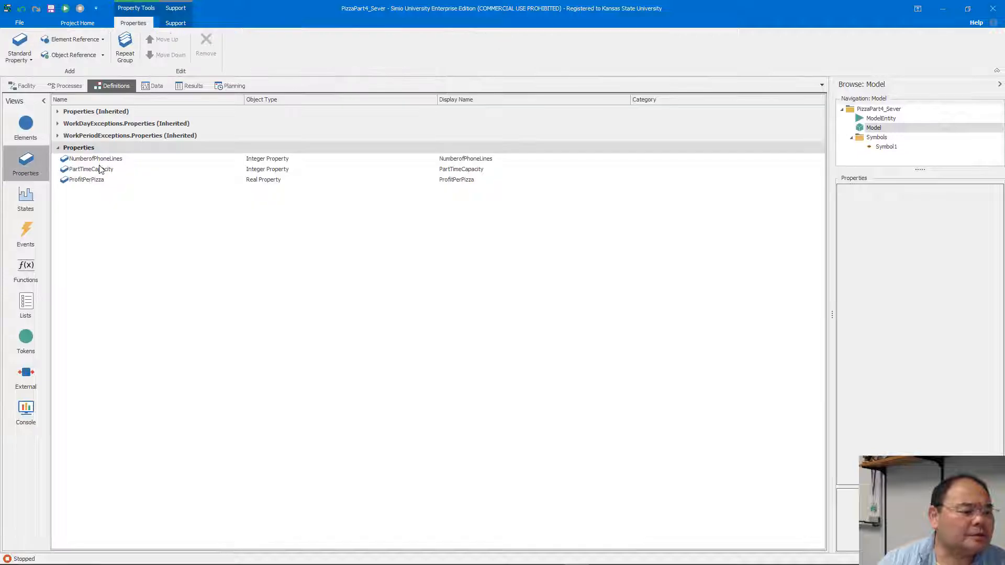
{"action": "left_click", "coordinate": [24, 85]}
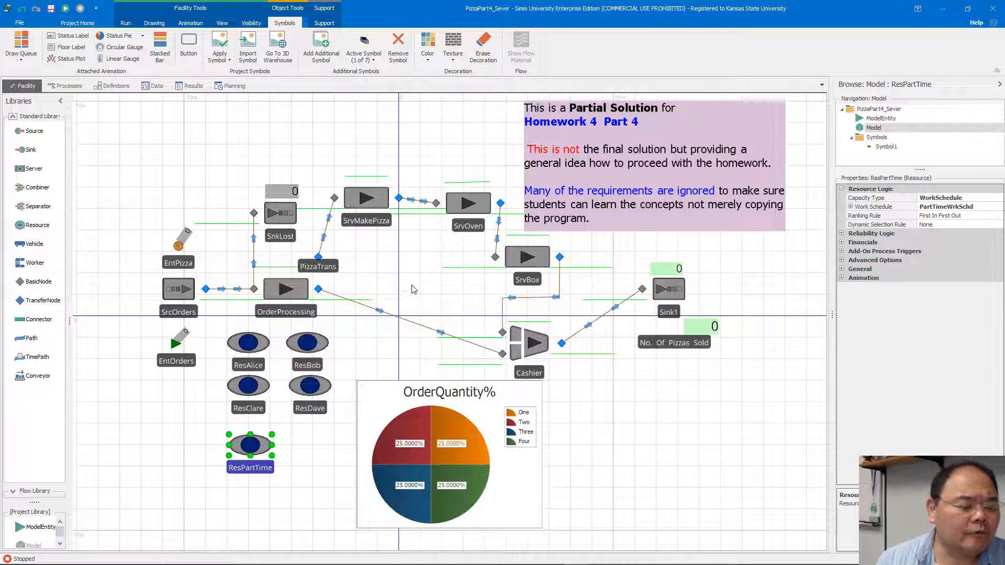
Inspect OrderProcessing's add-on process triggers, with the property values wide enough to read in full.
{"action": "scroll", "coordinate": [295, 319], "scroll_direction": "up", "scroll_amount": 2}
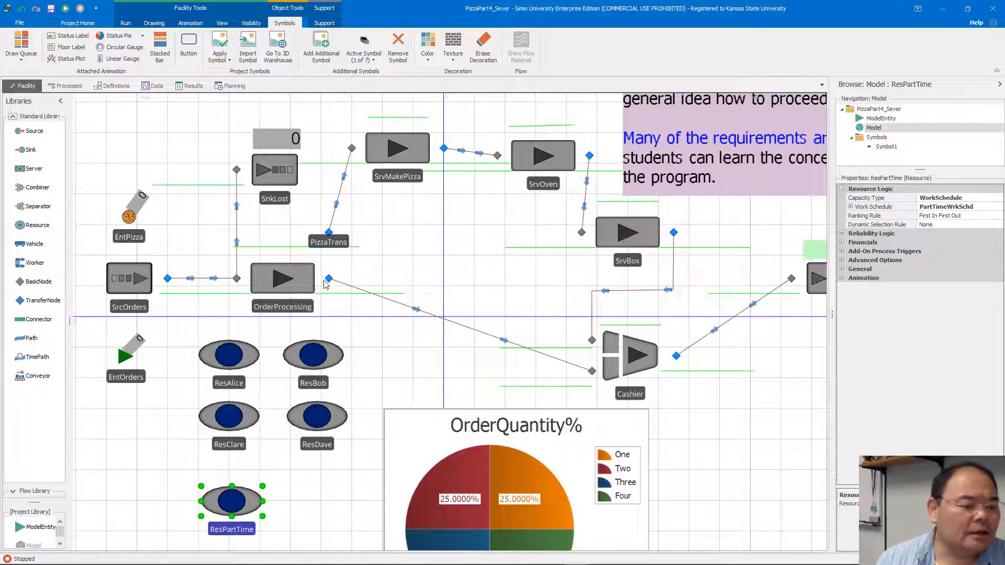
{"action": "left_click", "coordinate": [302, 282]}
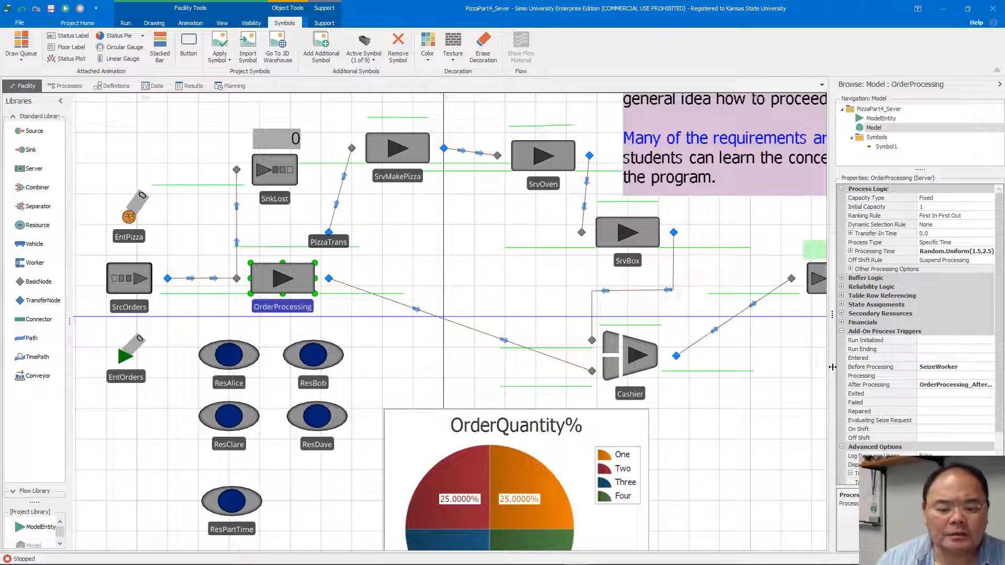
{"action": "left_click_drag", "start_coordinate": [833, 367], "coordinate": [738, 368]}
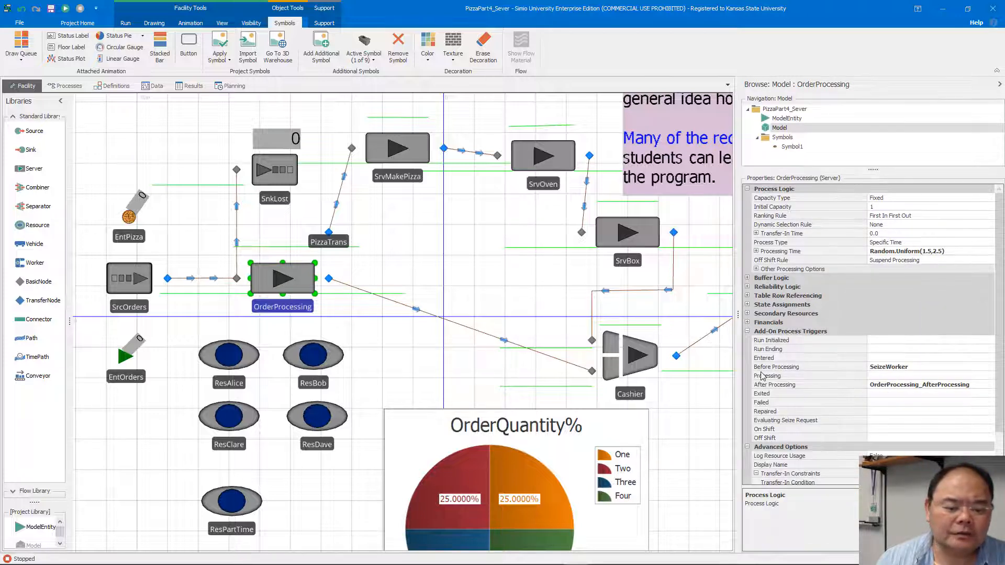
Examine the DupPizza create step and the Transfer1 step in the OrderProcessing_AfterProcessing process.
{"action": "left_click", "coordinate": [65, 85]}
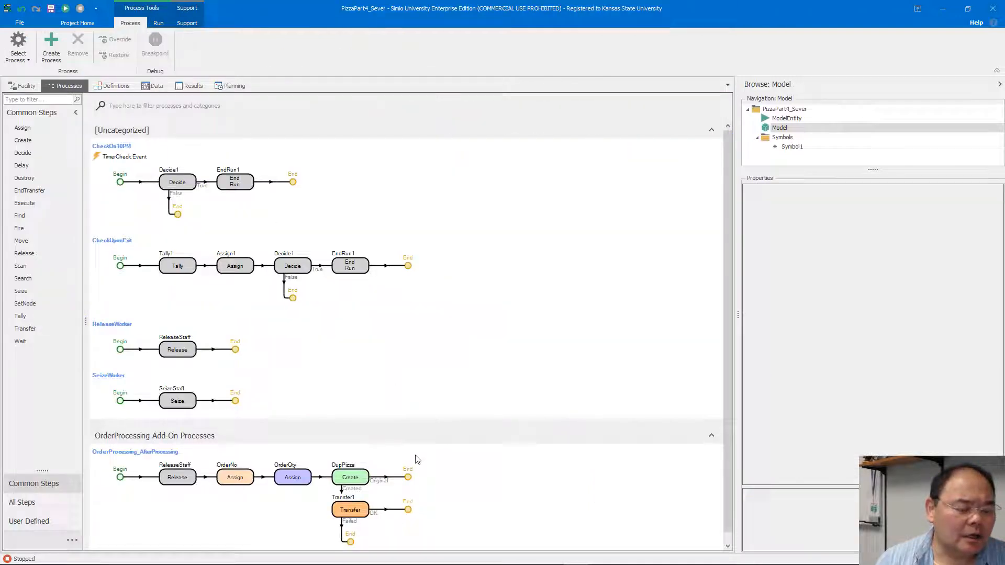
{"action": "scroll", "coordinate": [463, 491], "scroll_direction": "down", "scroll_amount": 1}
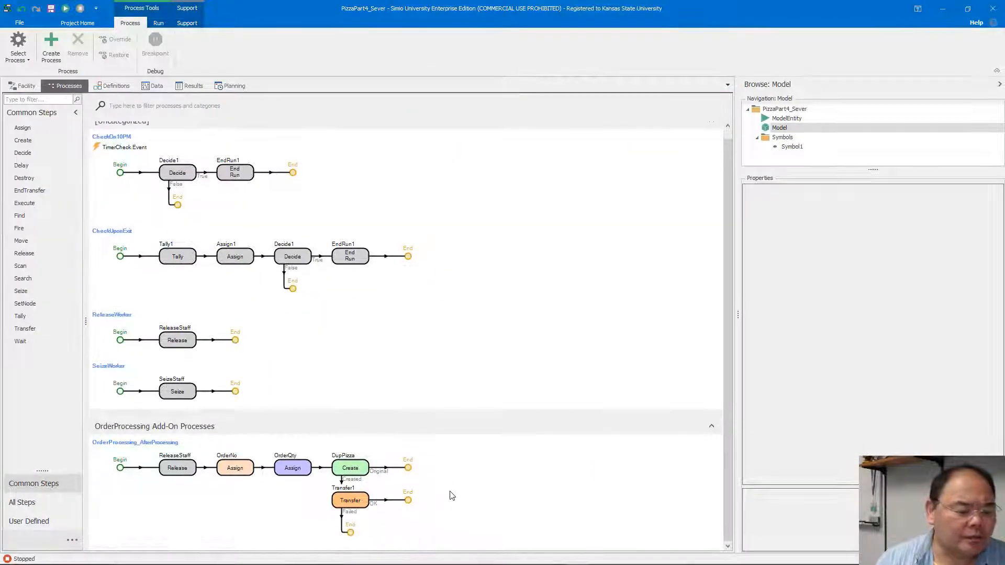
{"action": "left_click", "coordinate": [459, 496]}
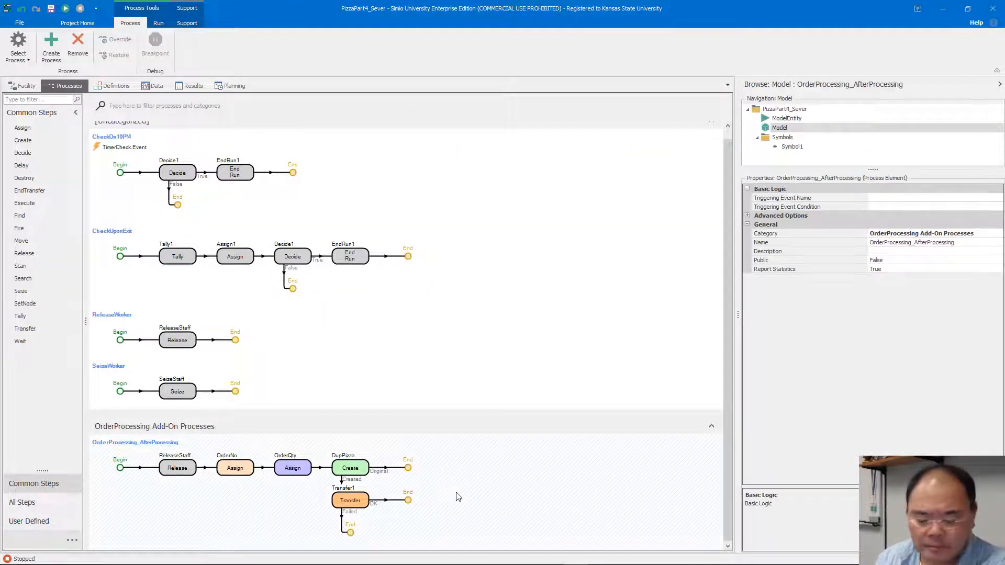
{"action": "scroll", "coordinate": [459, 497], "scroll_direction": "up", "scroll_amount": 2}
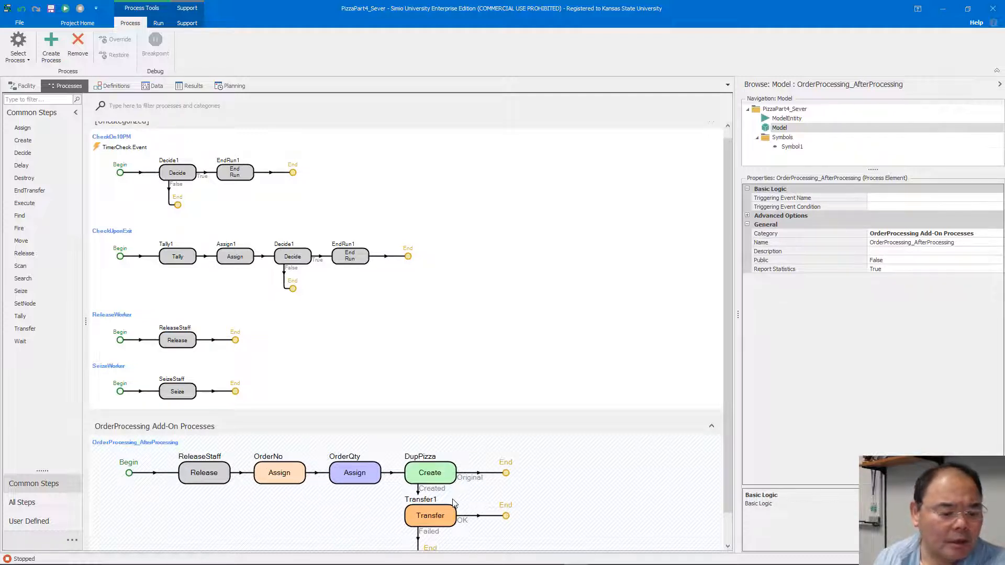
{"action": "left_click", "coordinate": [435, 474]}
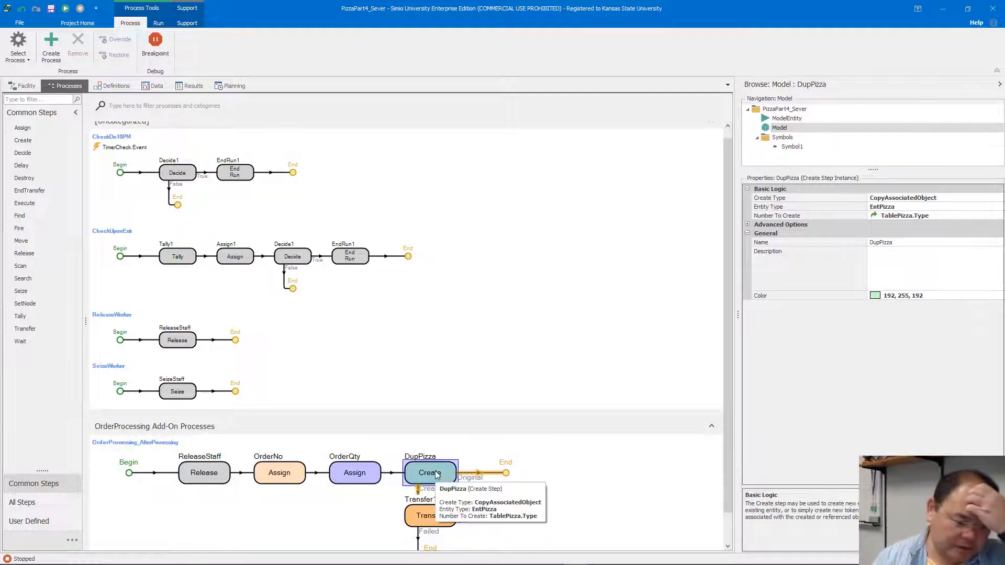
{"action": "left_click", "coordinate": [444, 518]}
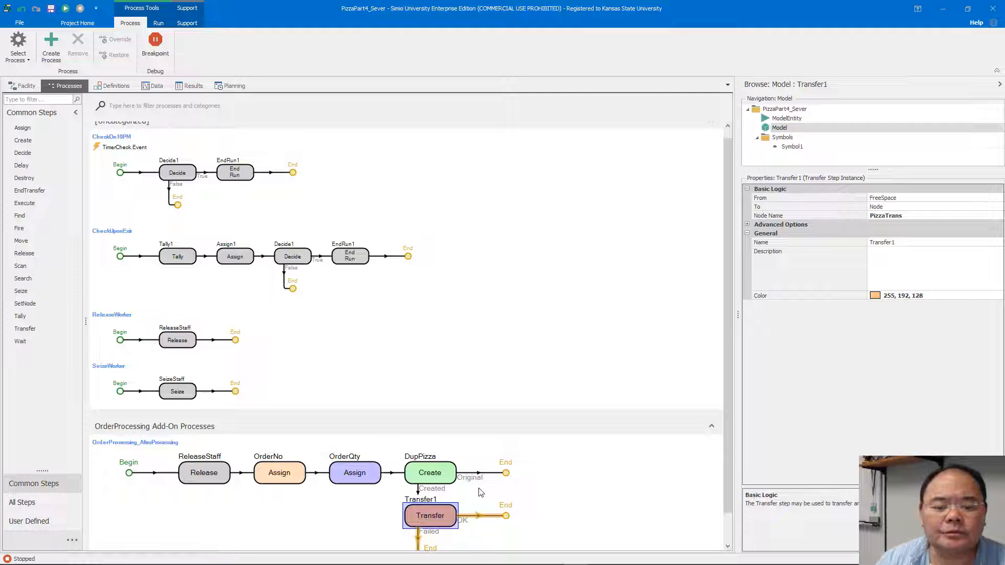
Run the simulation in the facility model and inspect Cashier's batching properties and the pizza counters near Sink1.
{"action": "left_click", "coordinate": [25, 86]}
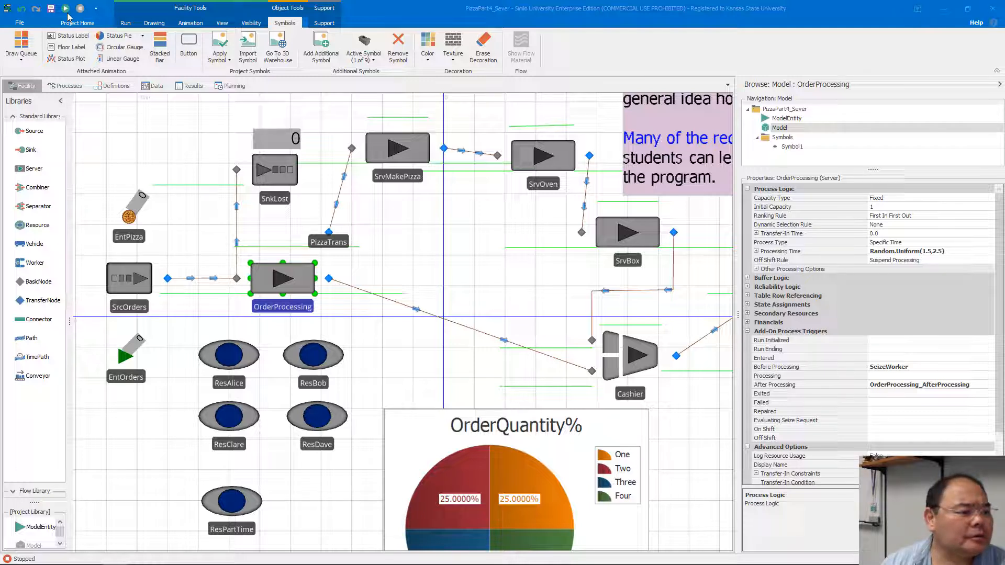
{"action": "left_click", "coordinate": [65, 8]}
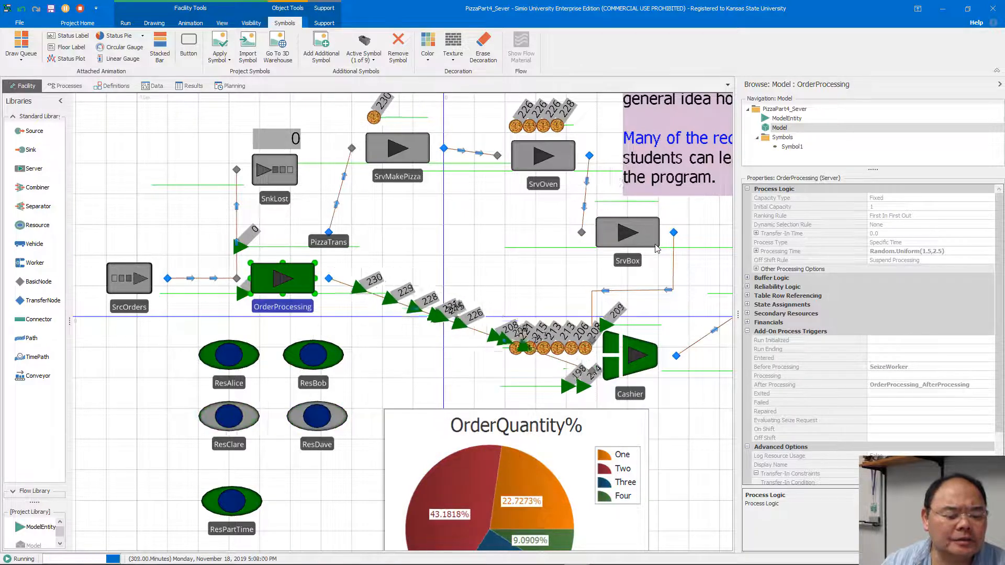
{"action": "left_click_drag", "start_coordinate": [682, 399], "coordinate": [514, 360]}
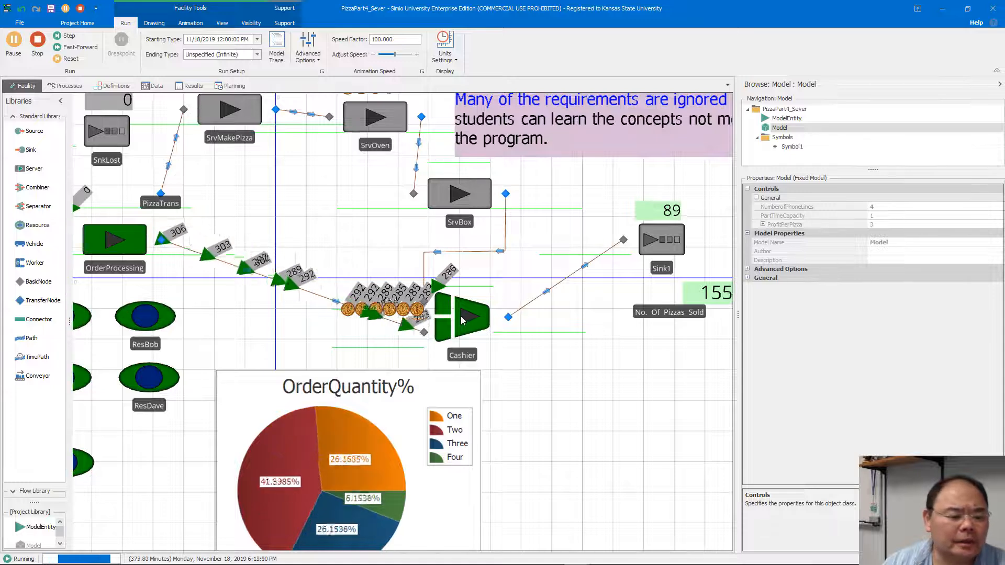
{"action": "left_click", "coordinate": [464, 319]}
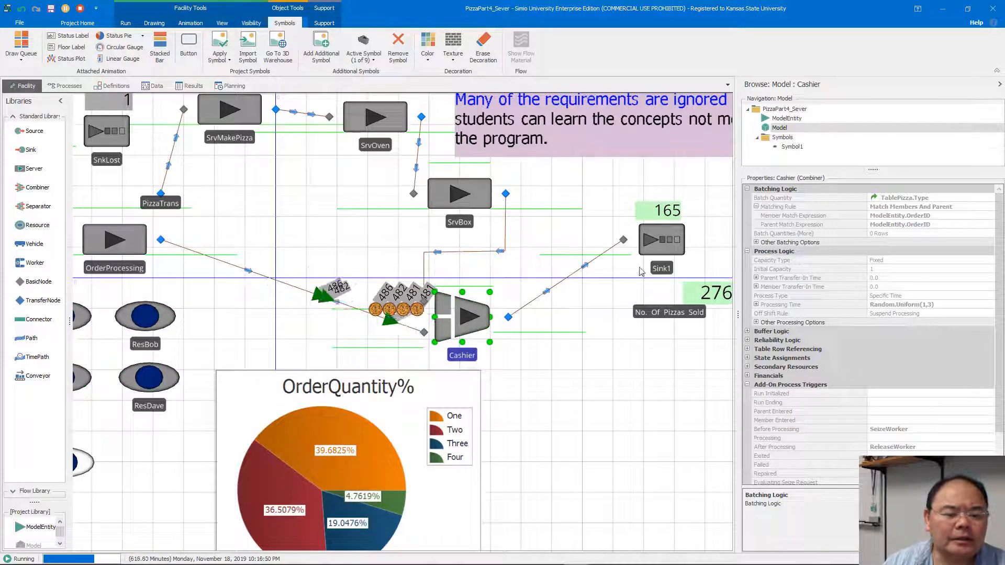
{"action": "left_click_drag", "start_coordinate": [638, 359], "coordinate": [500, 341]}
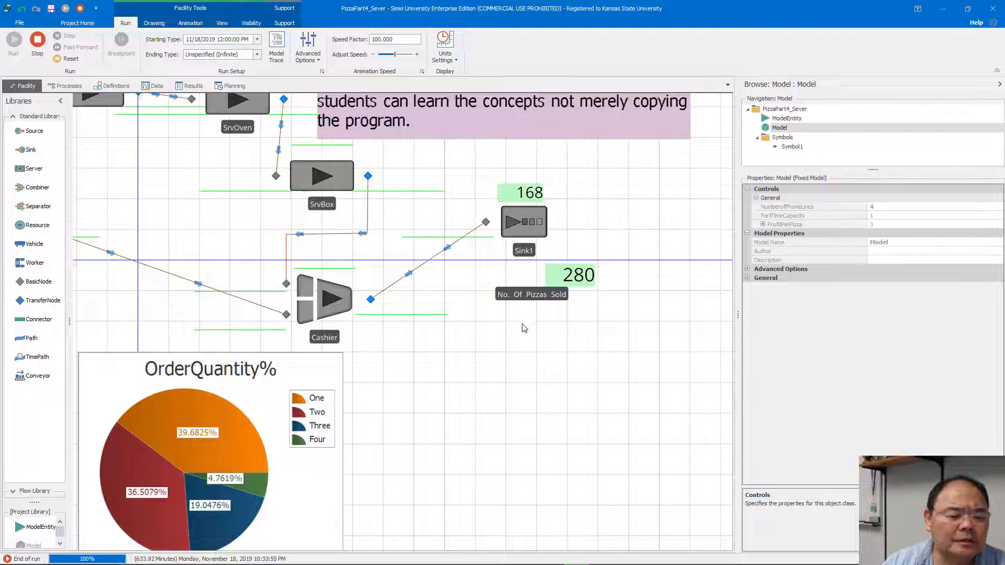
Stop the simulation run and inspect the Maximum Time stopping condition of SrcOrders.
{"action": "left_click_drag", "start_coordinate": [471, 339], "coordinate": [642, 341]}
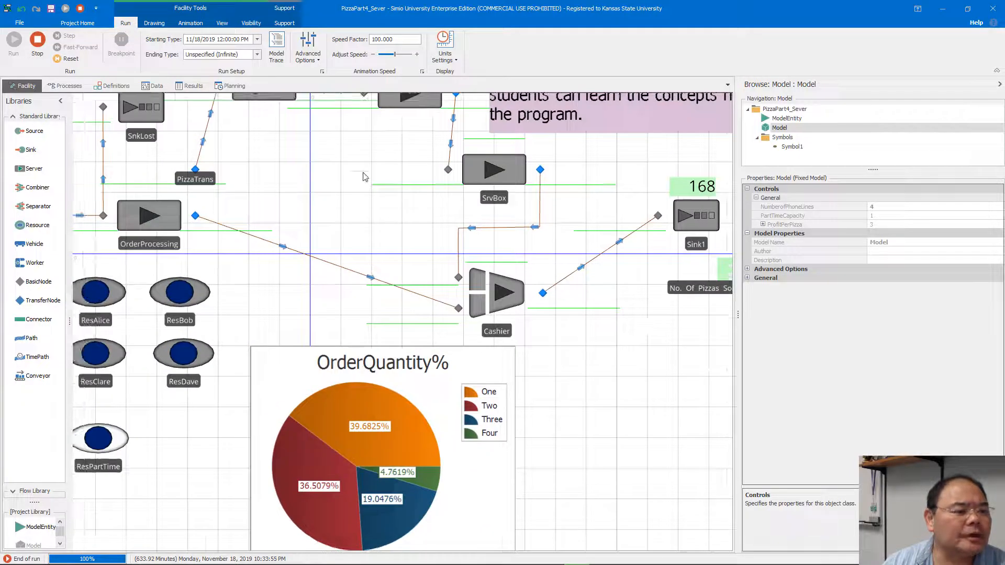
{"action": "left_click_drag", "start_coordinate": [300, 157], "coordinate": [505, 183]}
{"action": "left_click", "coordinate": [210, 239]}
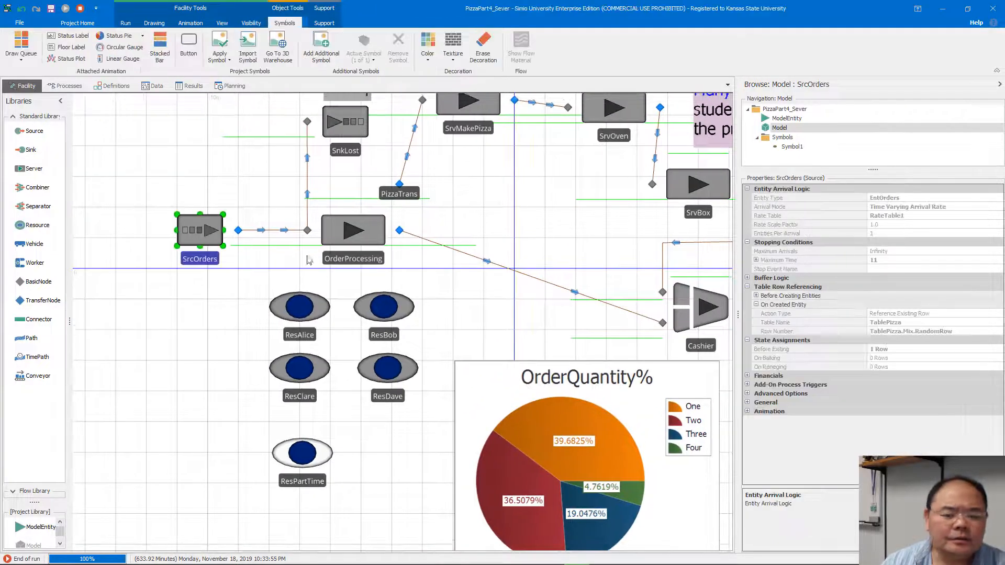
{"action": "left_click", "coordinate": [80, 9]}
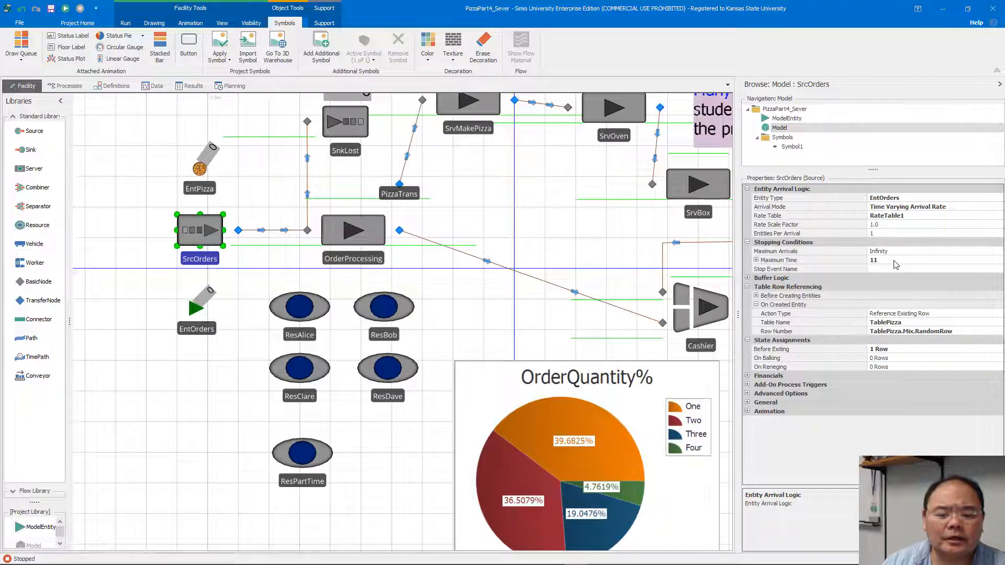
{"action": "left_click", "coordinate": [756, 261]}
Fast-forward the simulation to the end of the run.
{"action": "left_click_drag", "start_coordinate": [612, 236], "coordinate": [506, 305]}
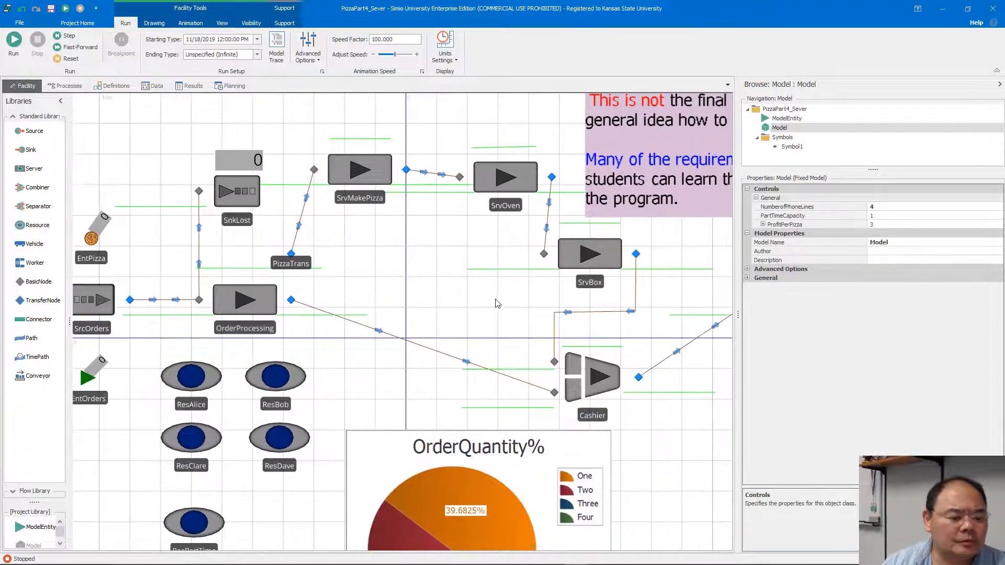
{"action": "left_click", "coordinate": [89, 49]}
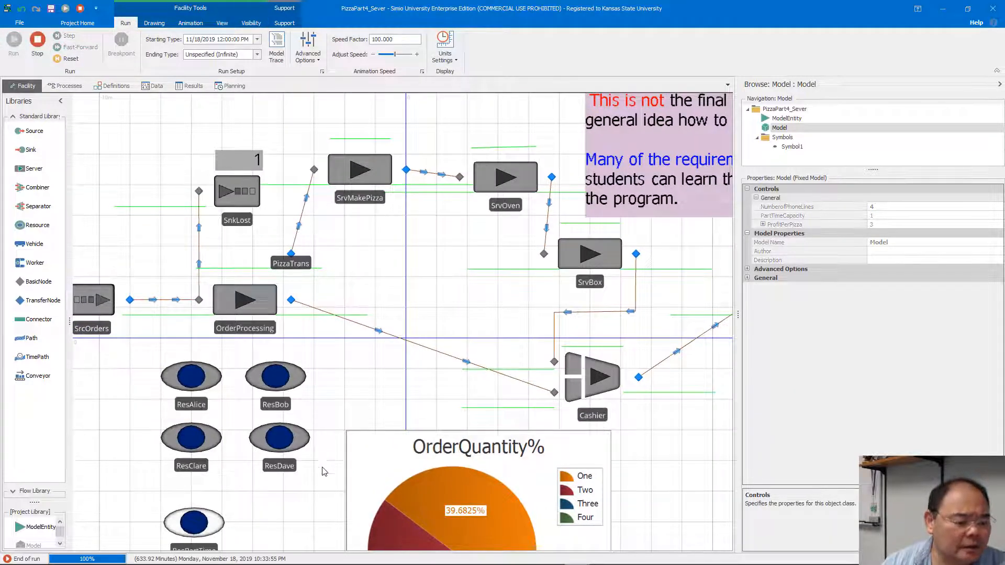
{"action": "mouse_move", "coordinate": [265, 555]}
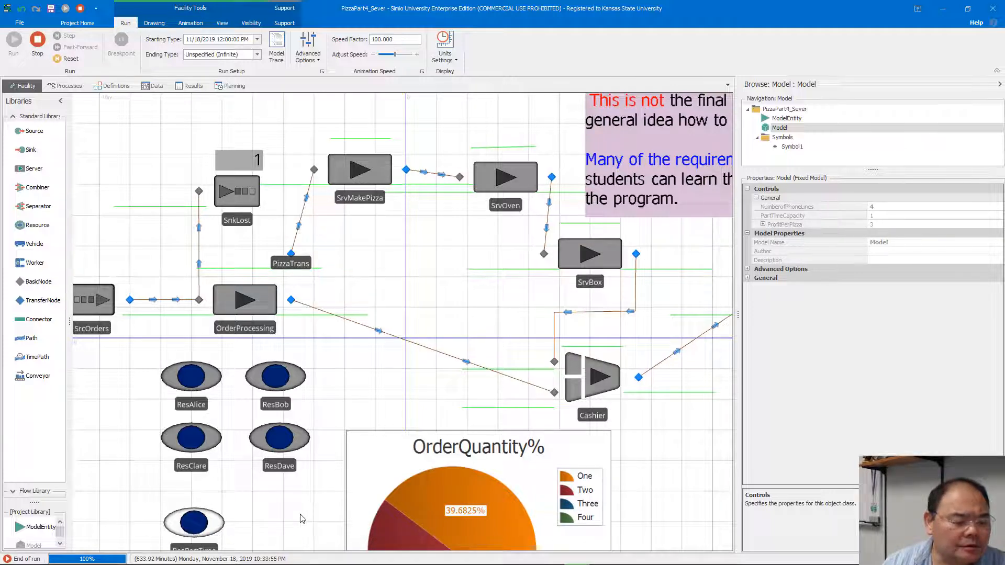
Switch to the PizzaPart3_Sever2 model and inspect the full Selection Weight expression of the path leading to SnkLost.
{"action": "left_click_drag", "start_coordinate": [300, 515], "coordinate": [307, 483]}
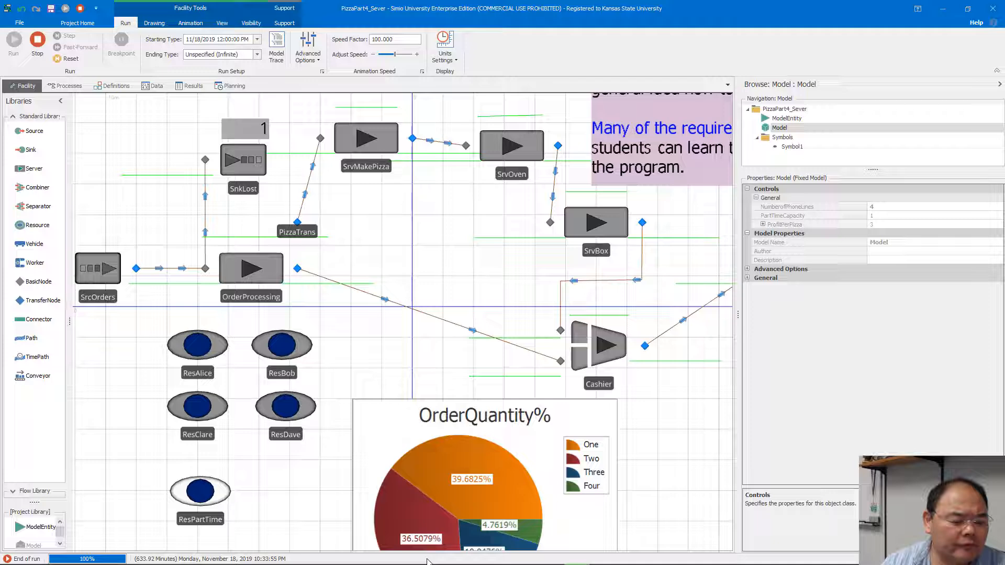
{"action": "left_click", "coordinate": [572, 555]}
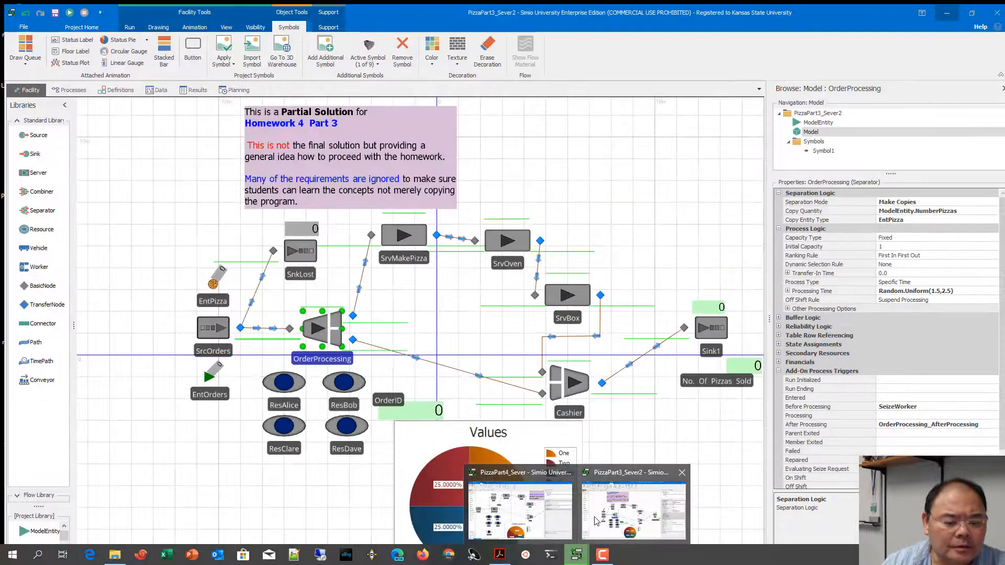
{"action": "left_click", "coordinate": [594, 521]}
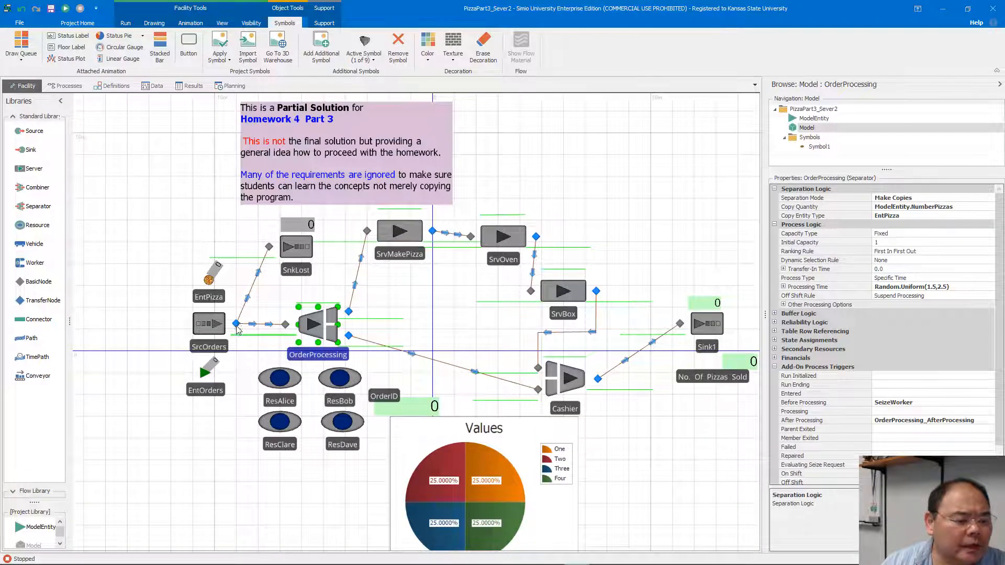
{"action": "left_click", "coordinate": [250, 297]}
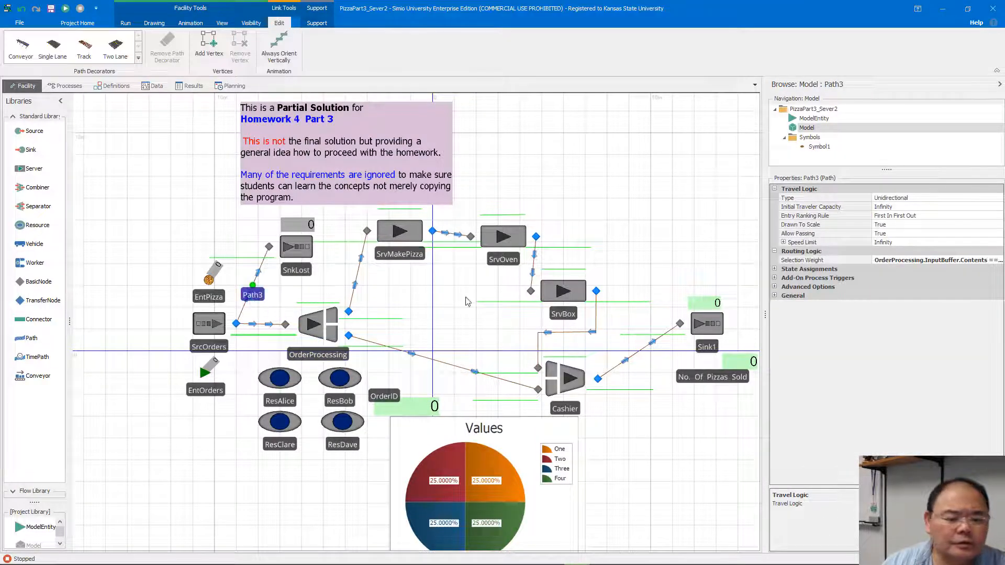
{"action": "left_click_drag", "start_coordinate": [766, 322], "coordinate": [671, 321]}
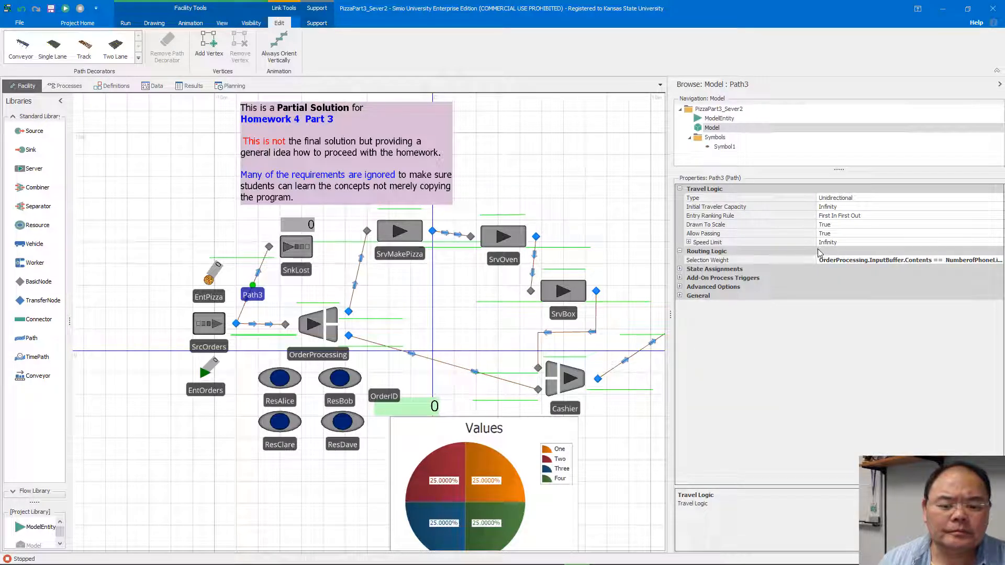
{"action": "left_click_drag", "start_coordinate": [817, 244], "coordinate": [774, 241]}
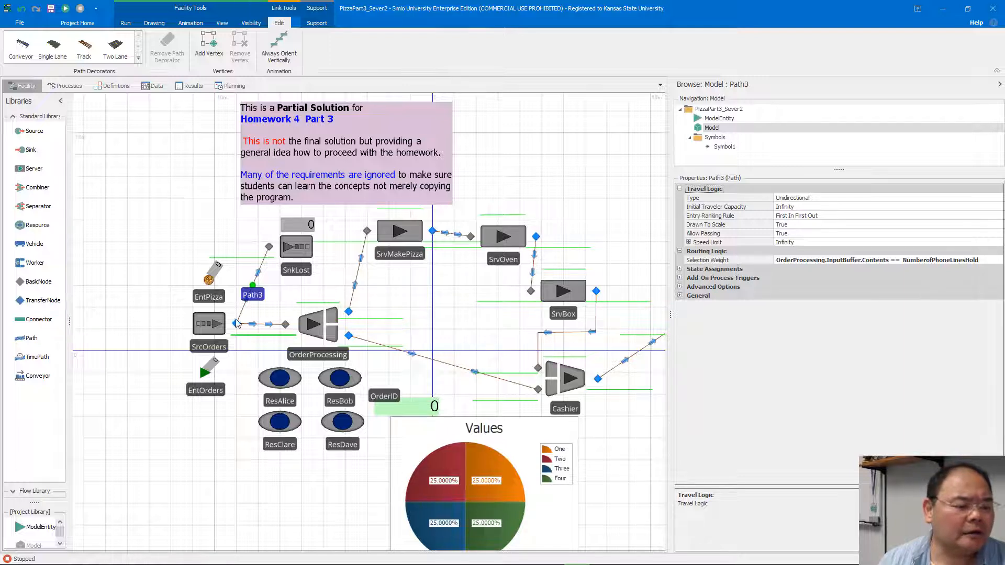
Return to the PizzaPart4_Sever model, select the OrderProcessing server and stop the simulation run.
{"action": "mouse_move", "coordinate": [583, 564]}
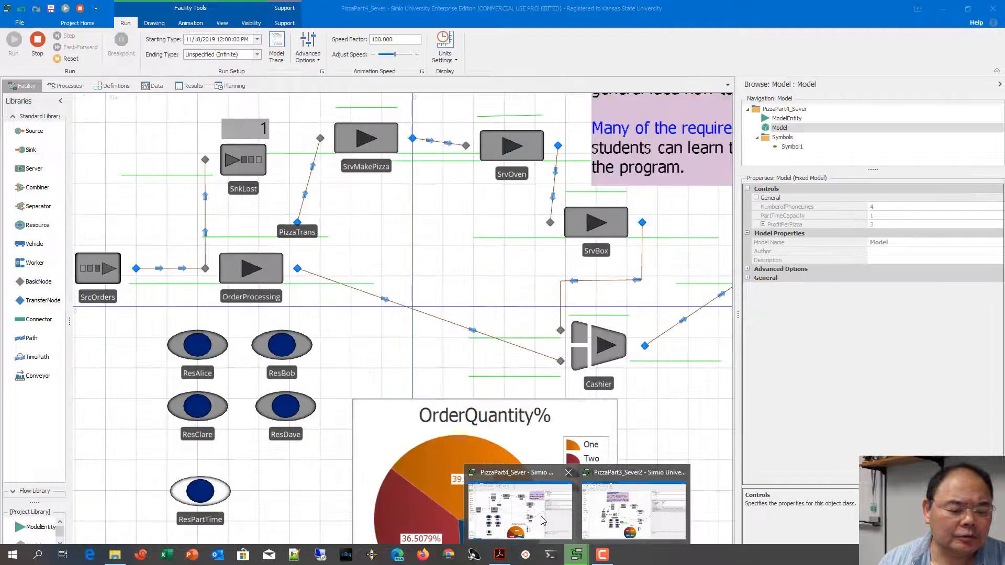
{"action": "left_click", "coordinate": [542, 520]}
{"action": "left_click", "coordinate": [251, 274]}
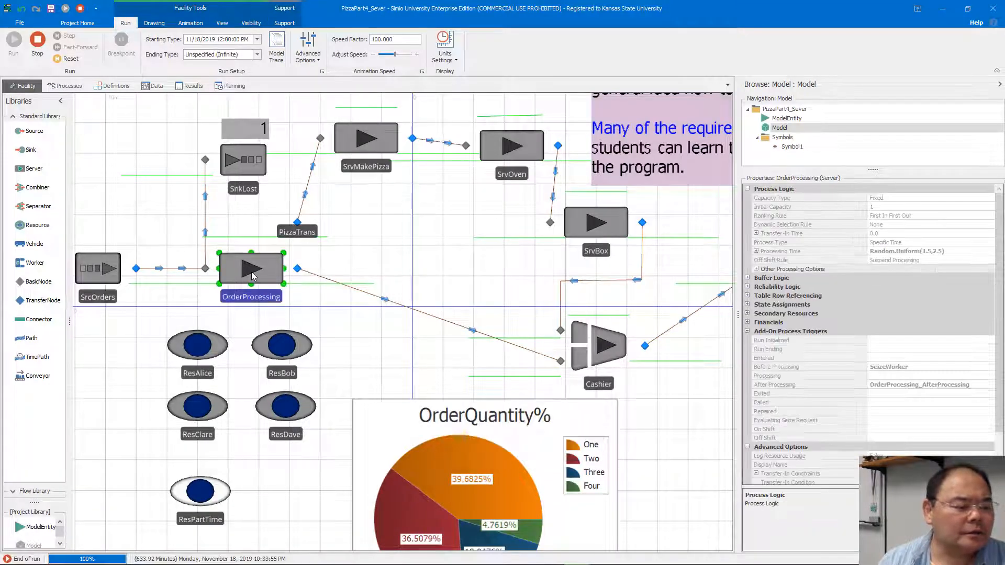
{"action": "left_click", "coordinate": [80, 7]}
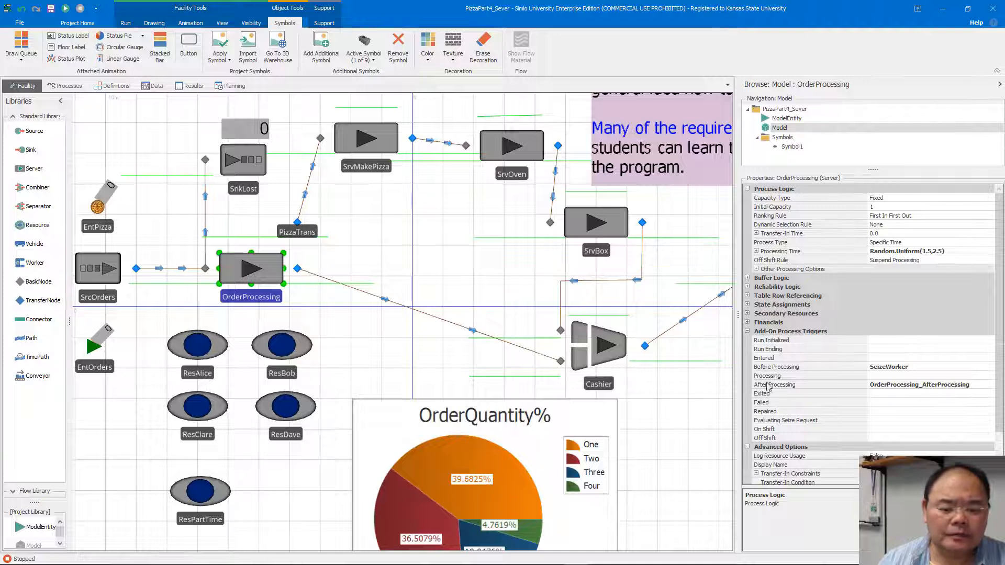
Examine OrderProcessing's custom Transfer-In Condition under its advanced options, widening the properties area to show the full expression.
{"action": "scroll", "coordinate": [838, 409], "scroll_direction": "down", "scroll_amount": 2}
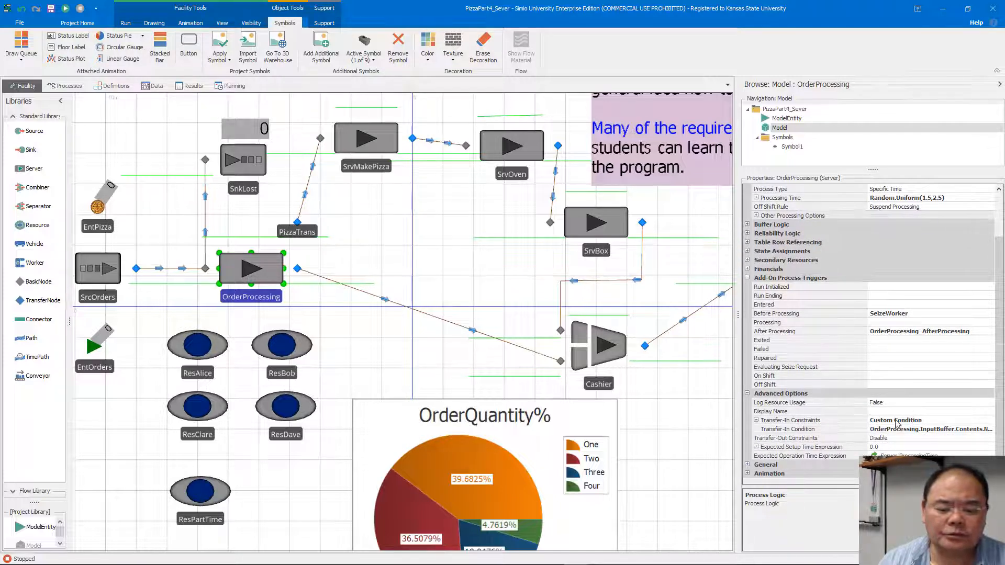
{"action": "left_click_drag", "start_coordinate": [737, 430], "coordinate": [592, 435]}
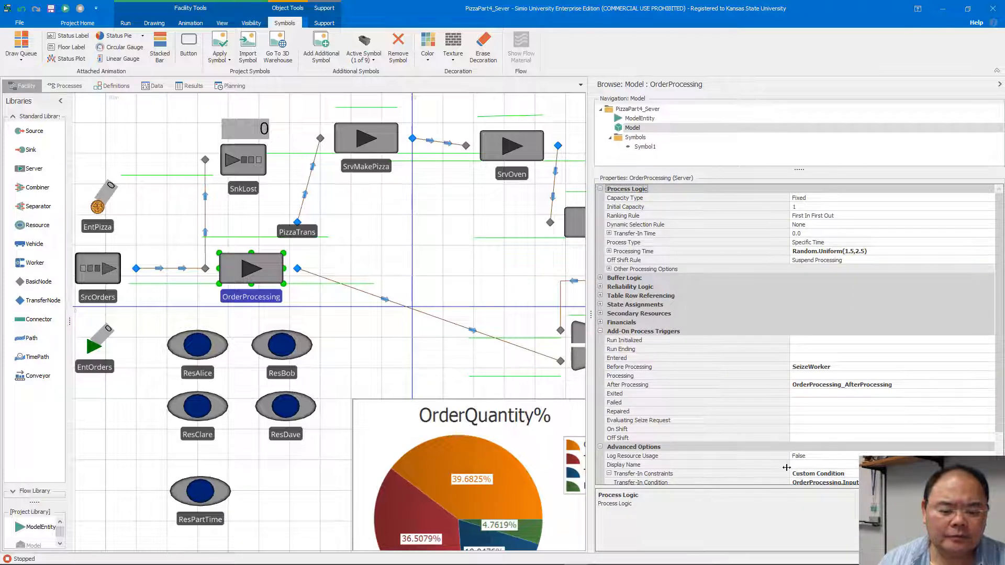
{"action": "left_click_drag", "start_coordinate": [787, 467], "coordinate": [701, 466]}
{"action": "scroll", "coordinate": [788, 450], "scroll_direction": "down", "scroll_amount": 2}
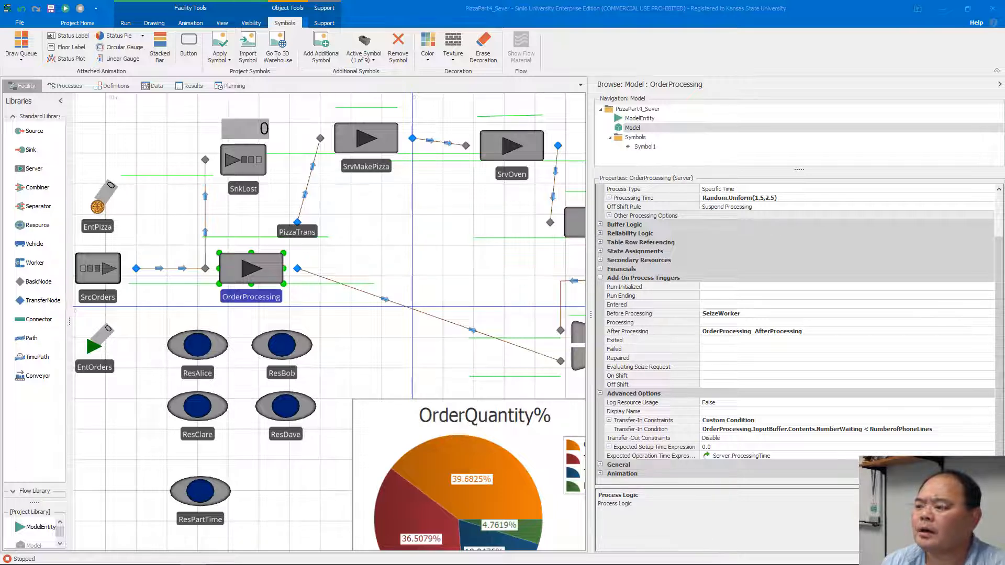
Bring the PowerPoint slide Homework #3 Hints Using Task Sequences into view and collapse the slide thumbnails.
{"action": "left_click_drag", "start_coordinate": [1004, 123], "coordinate": [591, 36]}
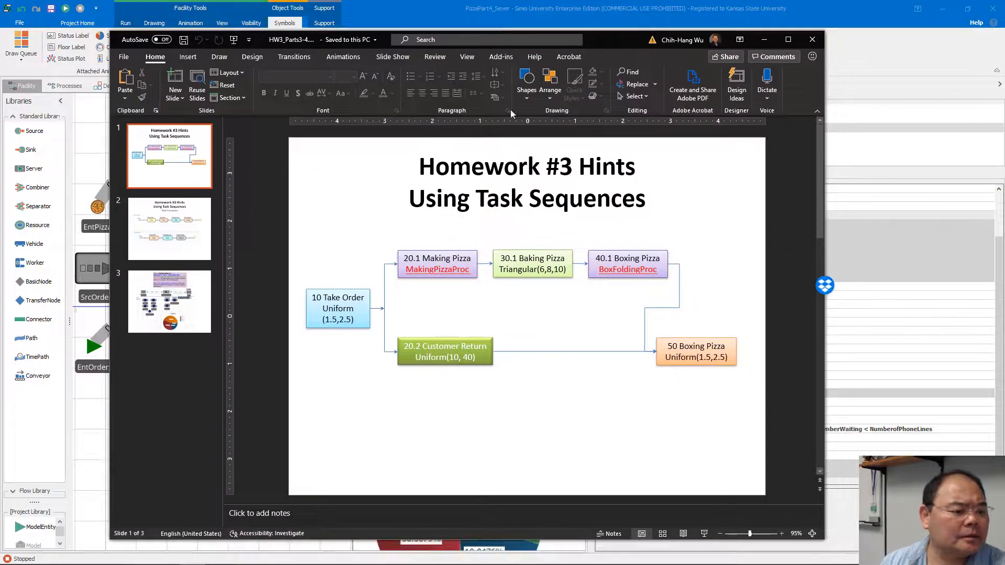
{"action": "left_click_drag", "start_coordinate": [223, 313], "coordinate": [105, 311]}
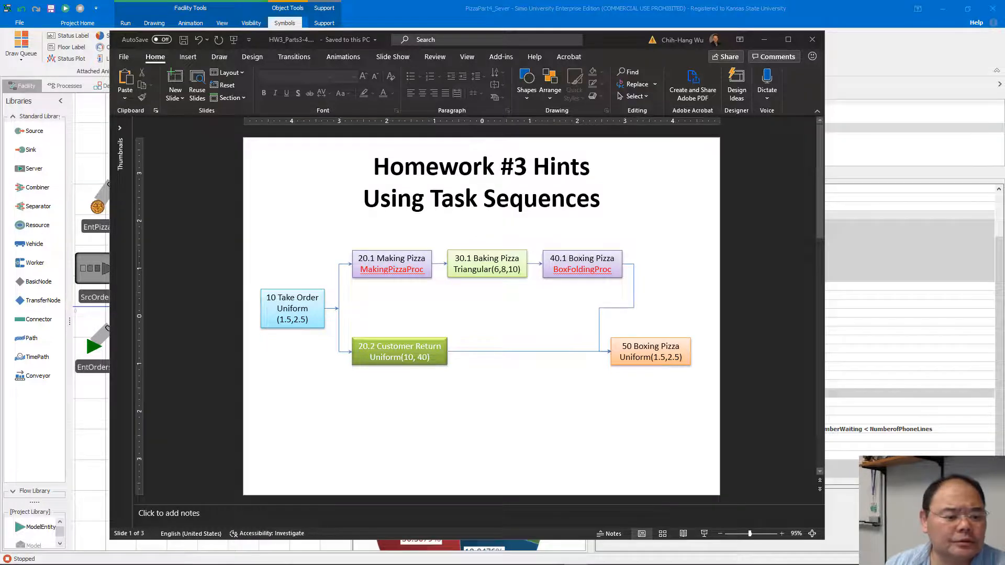
Bring the PizzaPart4_TaskSeq1 model in Simio into view and inspect the Process Type of its OrderProcessing server.
{"action": "left_click_drag", "start_coordinate": [1004, 155], "coordinate": [640, 28]}
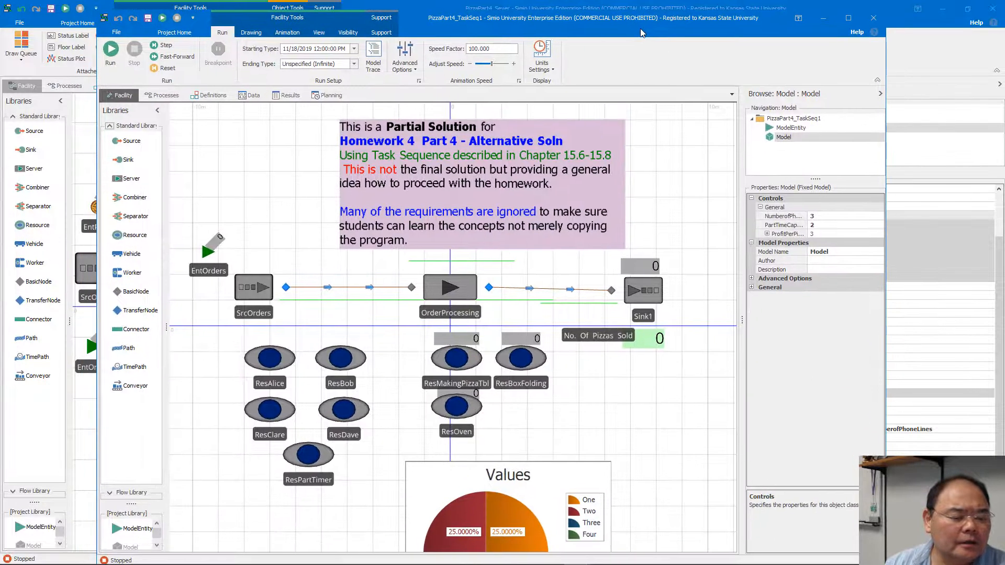
{"action": "left_click", "coordinate": [446, 292]}
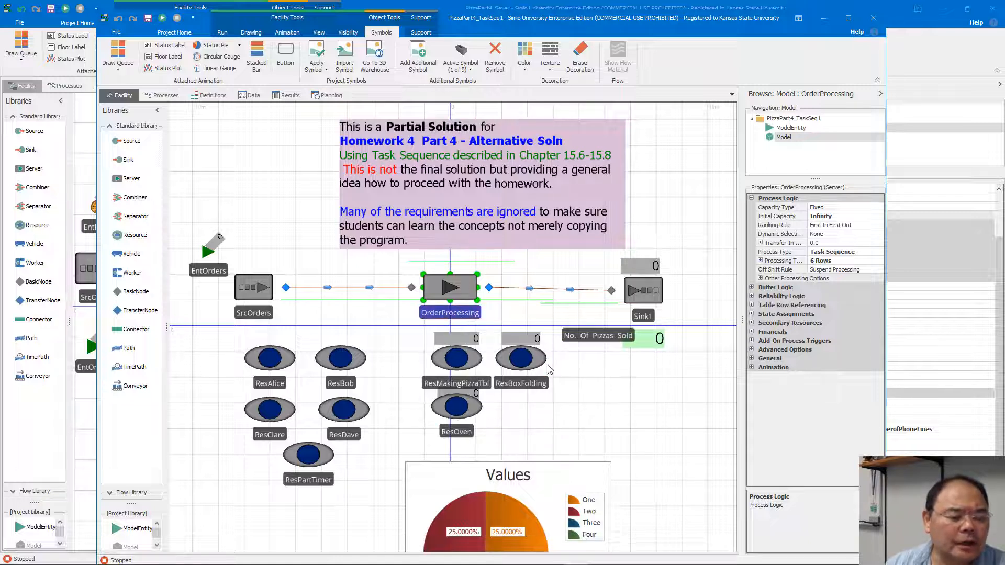
{"action": "left_click_drag", "start_coordinate": [742, 325], "coordinate": [620, 324]}
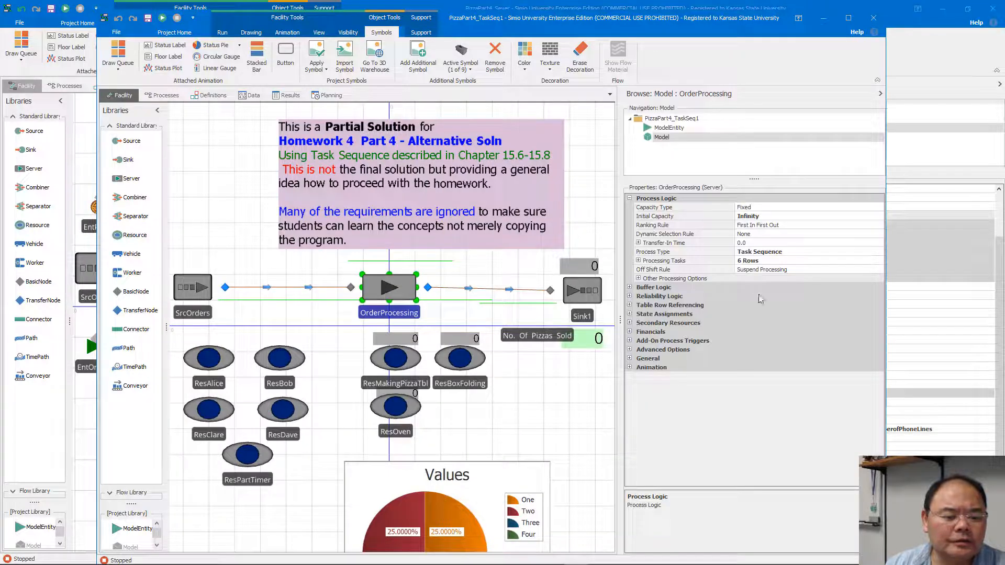
{"action": "left_click", "coordinate": [795, 253]}
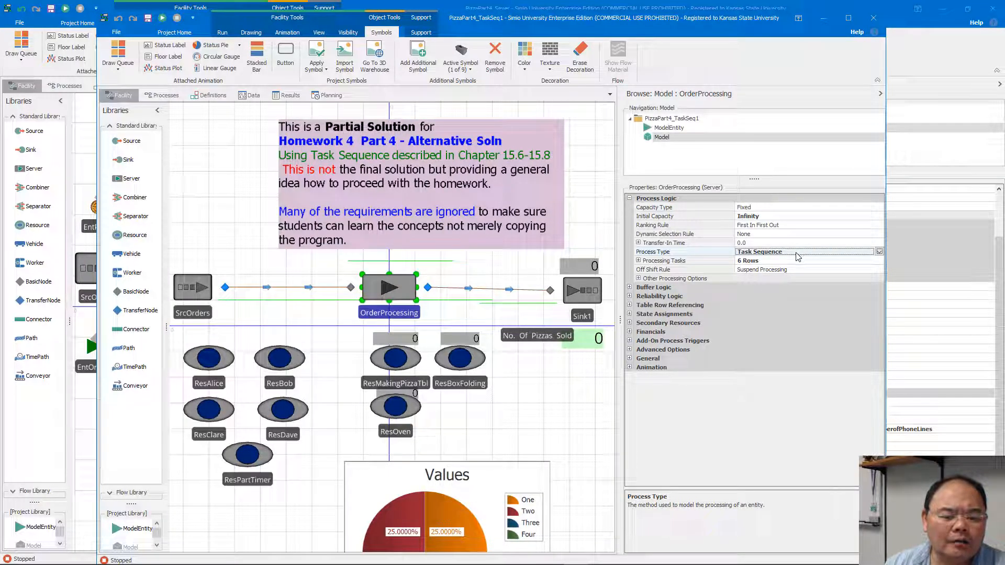
Examine the list of OrderProcessing's Processing Tasks and the TakingOrder task's properties, then close the editor.
{"action": "left_click", "coordinate": [768, 264]}
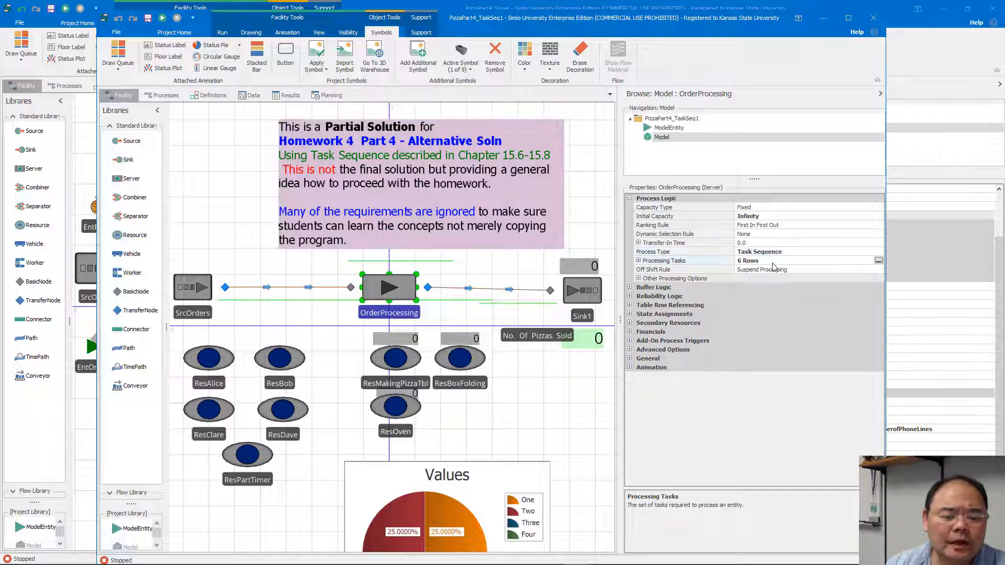
{"action": "left_click", "coordinate": [877, 262]}
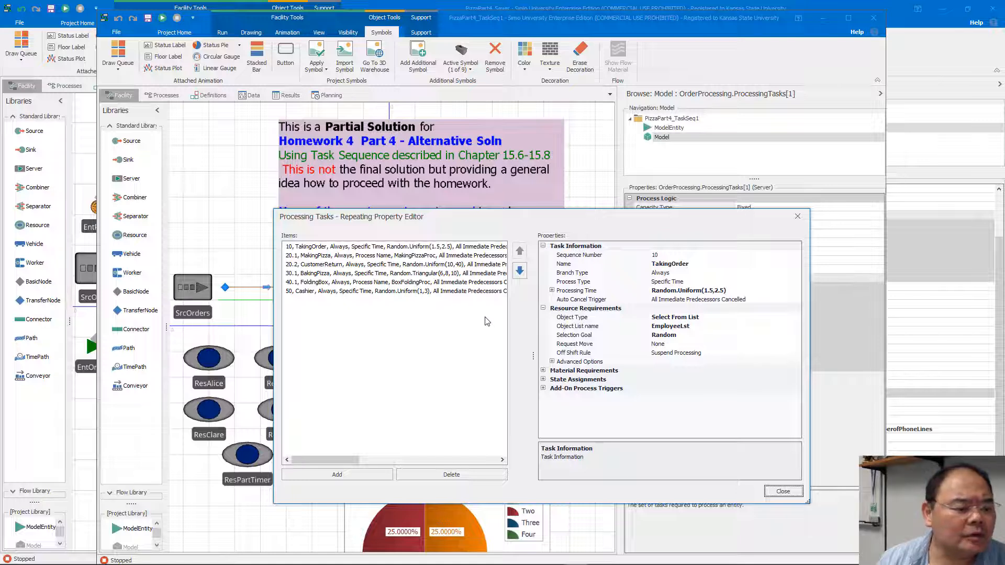
{"action": "left_click", "coordinate": [784, 493]}
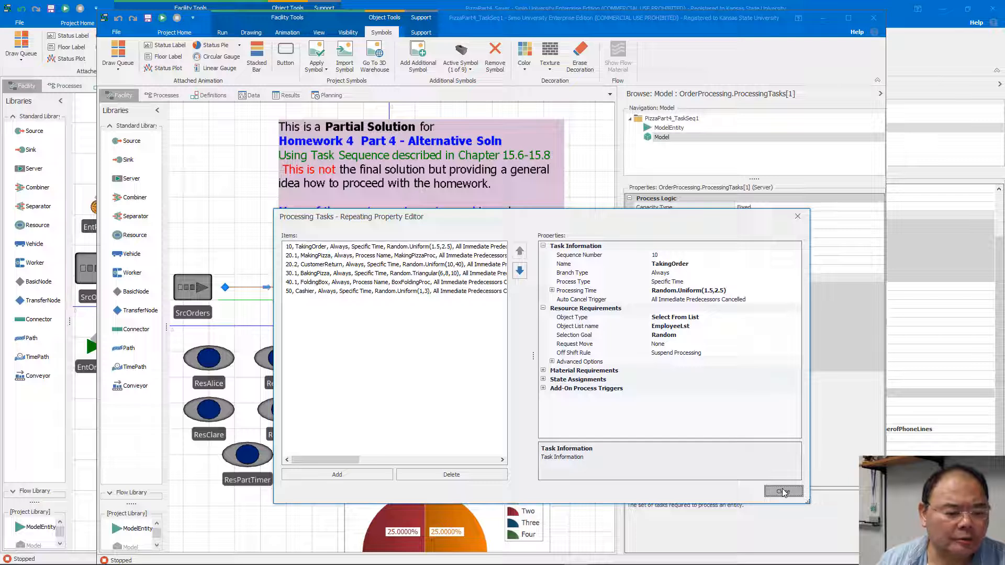
{"action": "left_click", "coordinate": [783, 493]}
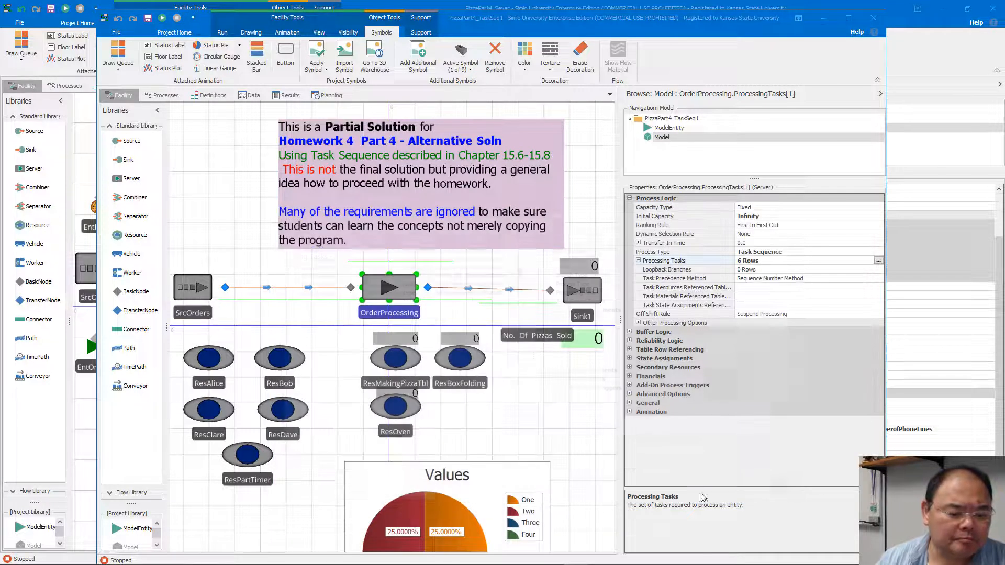
Switch back to the Homework #3 Hints slide in PowerPoint and collapse the ribbon to enlarge the task sequence diagram.
{"action": "mouse_move", "coordinate": [599, 558]}
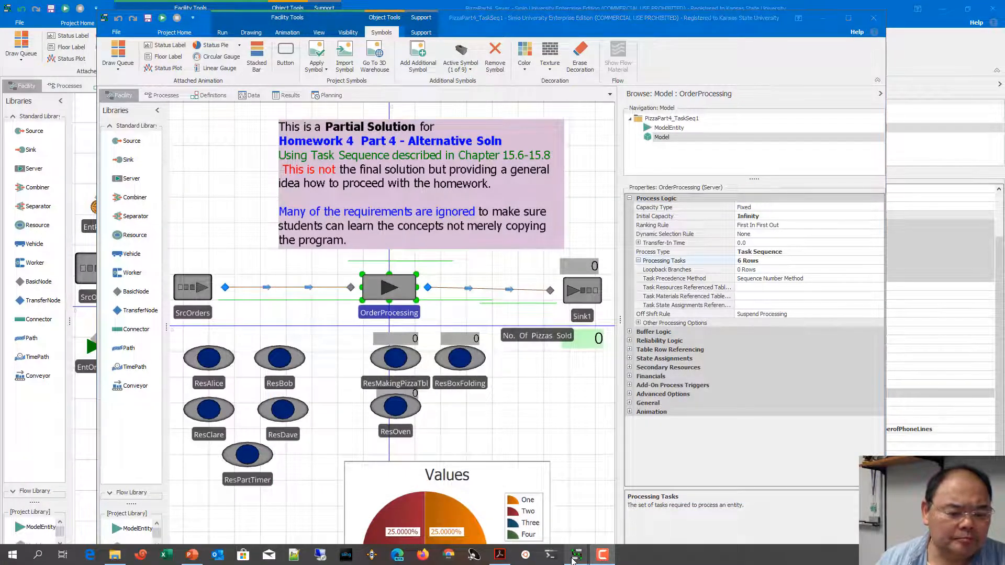
{"action": "left_click", "coordinate": [193, 556]}
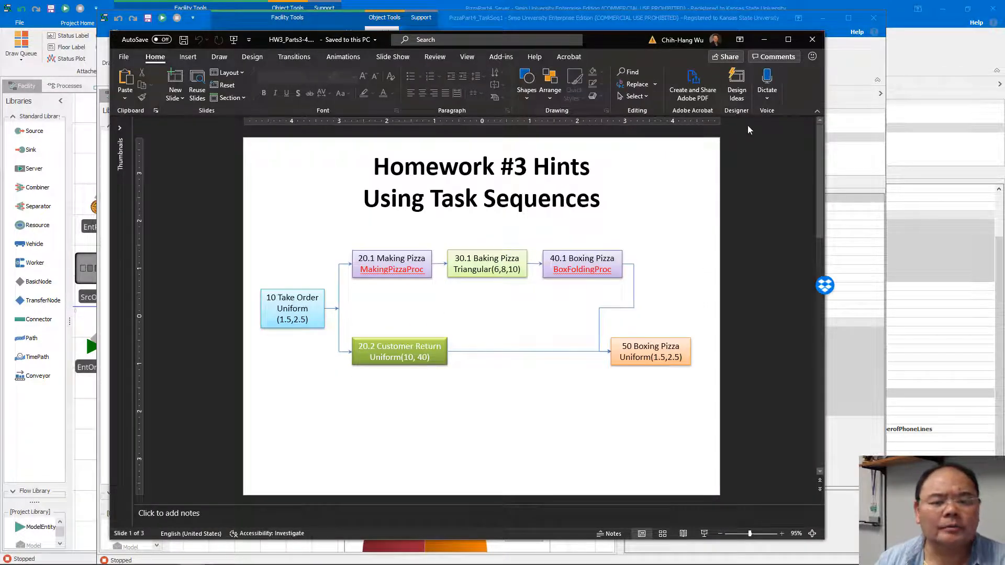
{"action": "left_click", "coordinate": [817, 112]}
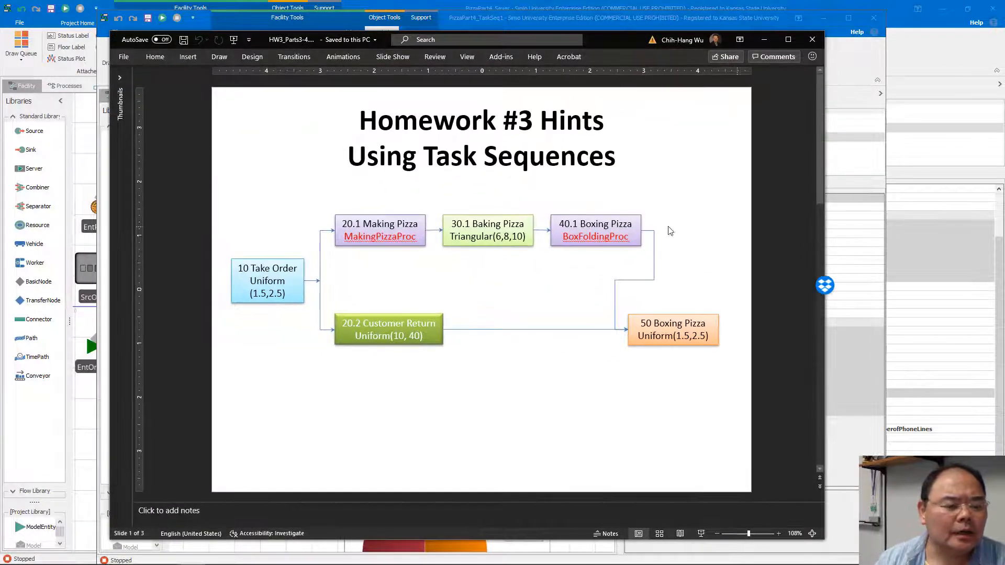
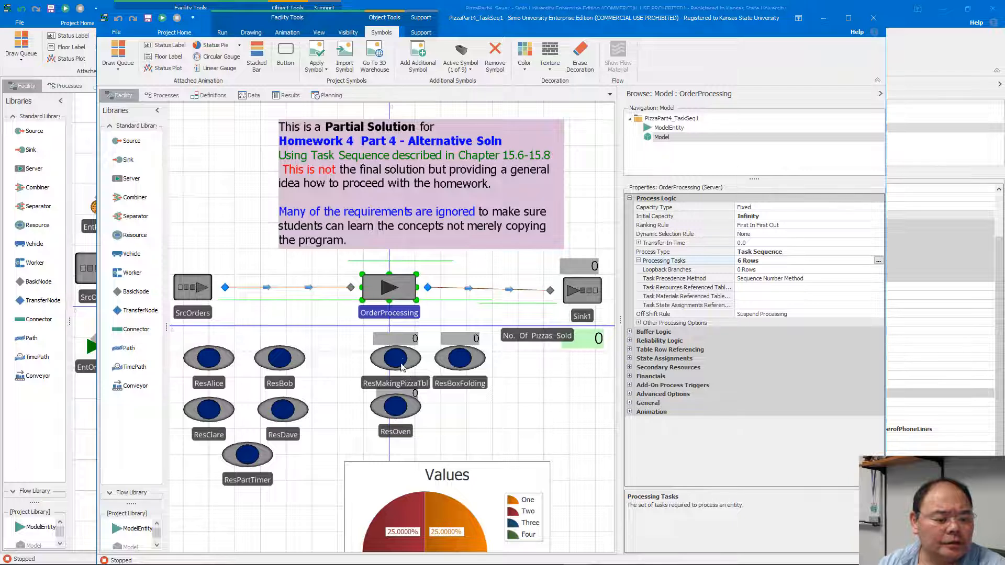
Inspect the Initial Capacity of the ResMakingPizzaTbl, ResBoxFolding and ResOven resources in the facility model.
{"action": "left_click", "coordinate": [400, 368]}
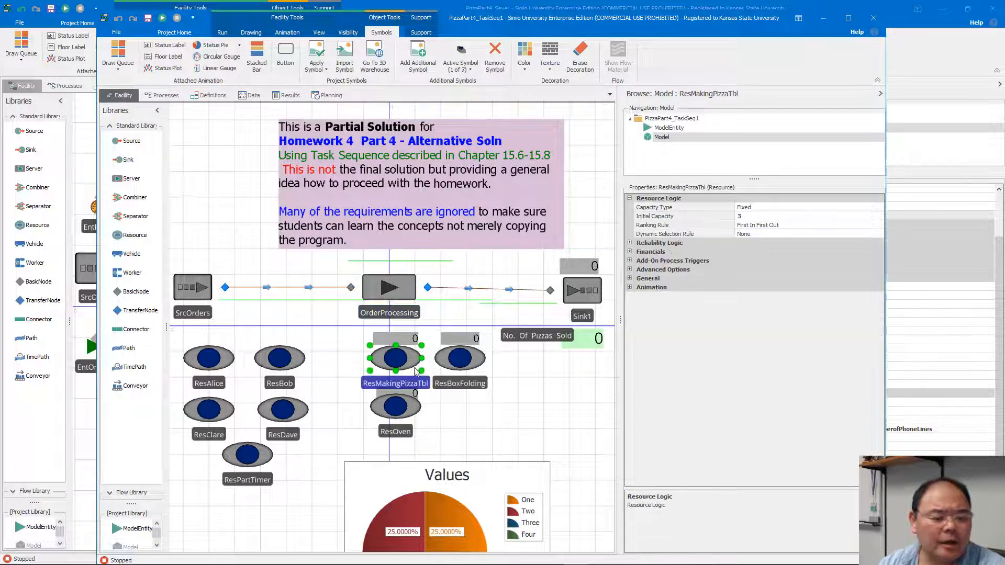
{"action": "left_click", "coordinate": [469, 377]}
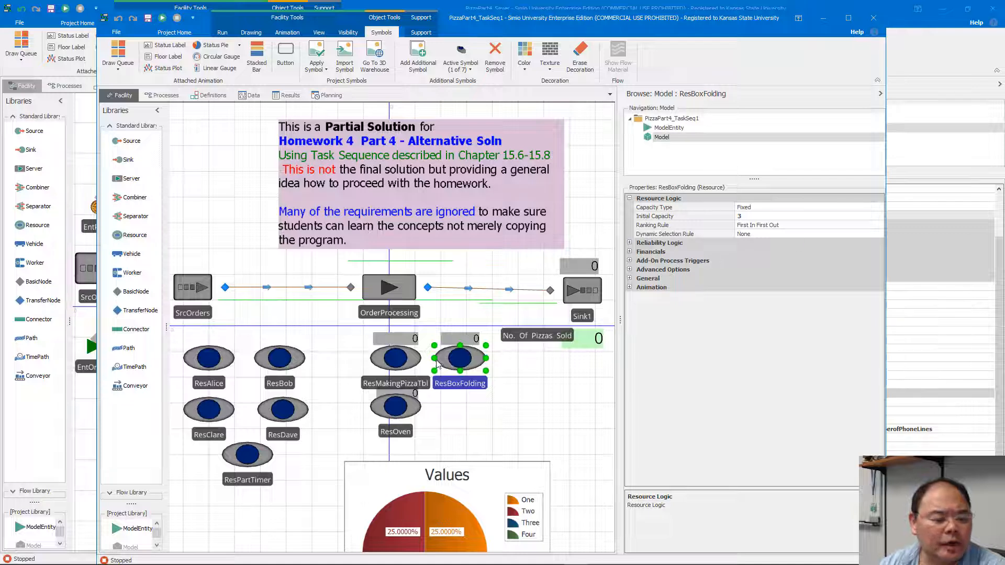
{"action": "left_click", "coordinate": [406, 414]}
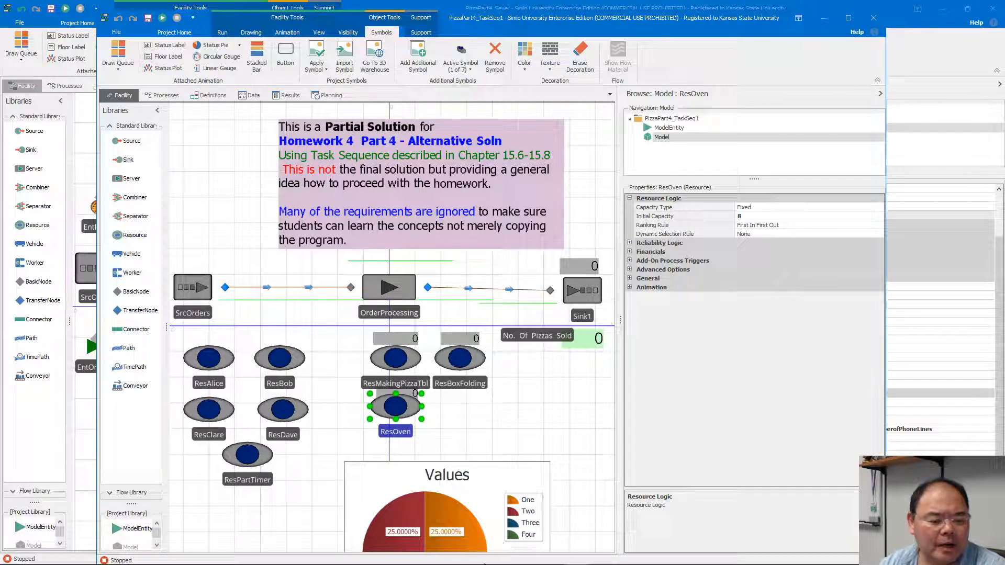
Review the Task Processes slide in PowerPoint, then return to the Simio model and inspect the OrderProcessing server's Initial Capacity.
{"action": "left_click", "coordinate": [204, 555]}
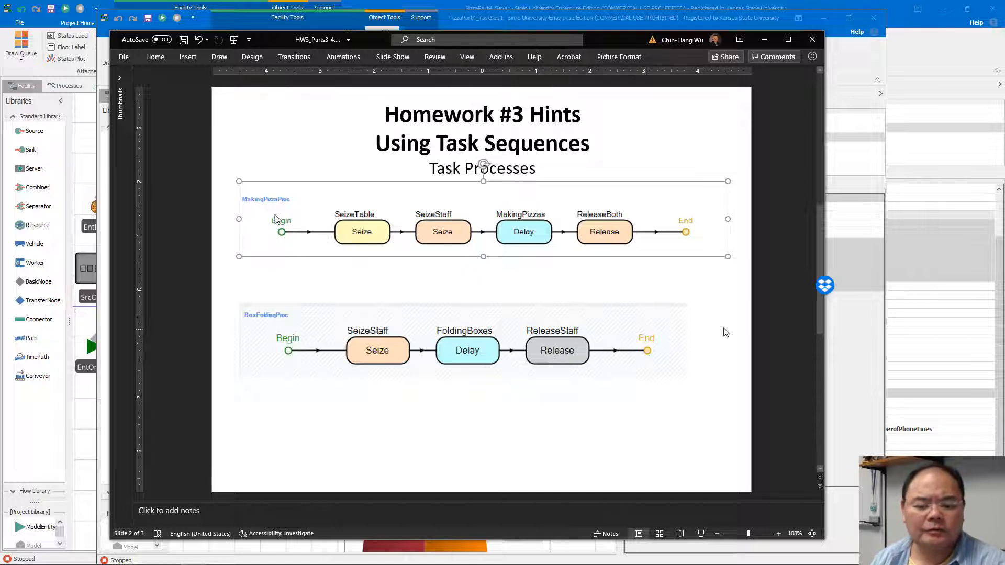
{"action": "left_click", "coordinate": [847, 331]}
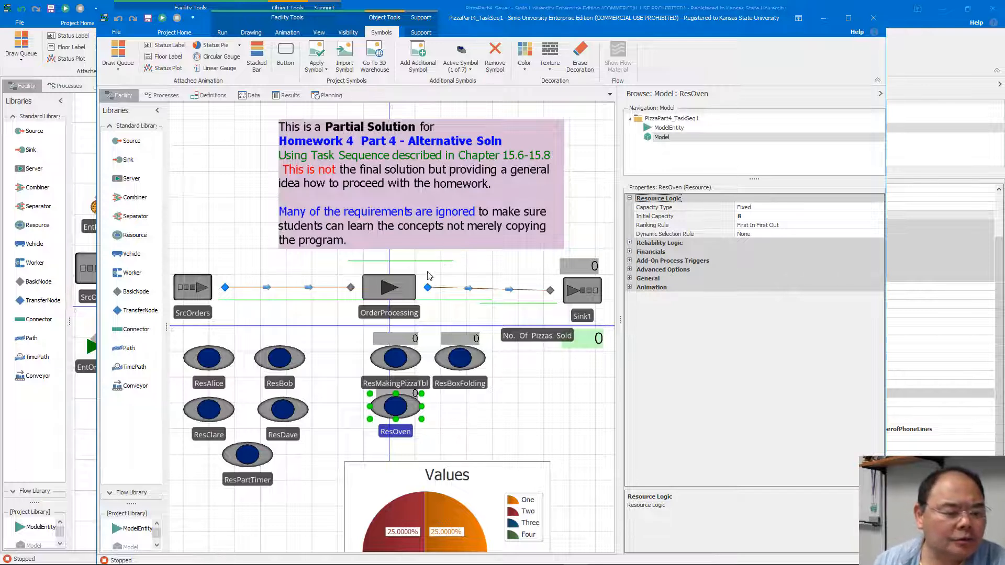
{"action": "left_click", "coordinate": [401, 292]}
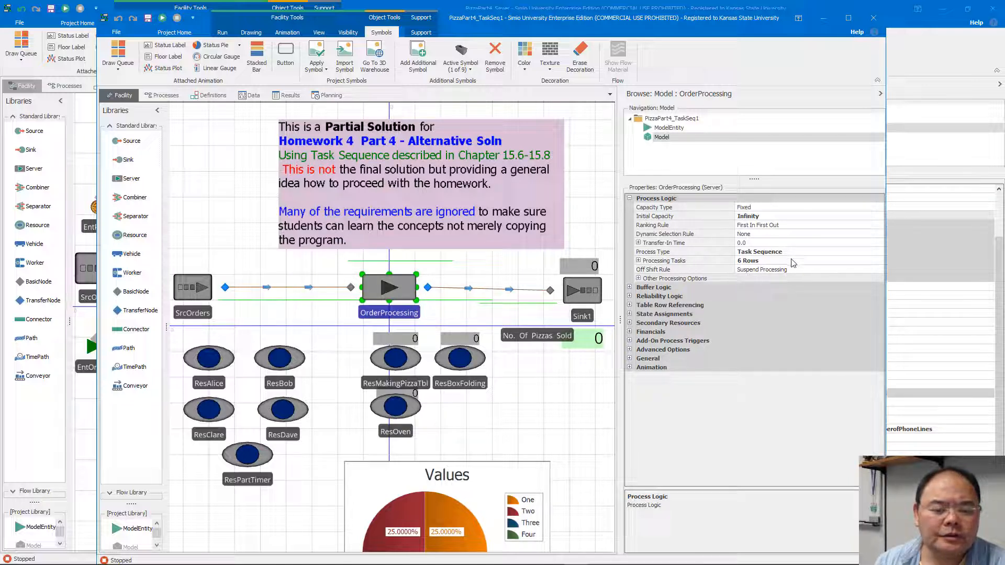
{"action": "left_click", "coordinate": [746, 217]}
{"action": "left_click_drag", "start_coordinate": [746, 219], "coordinate": [740, 220]}
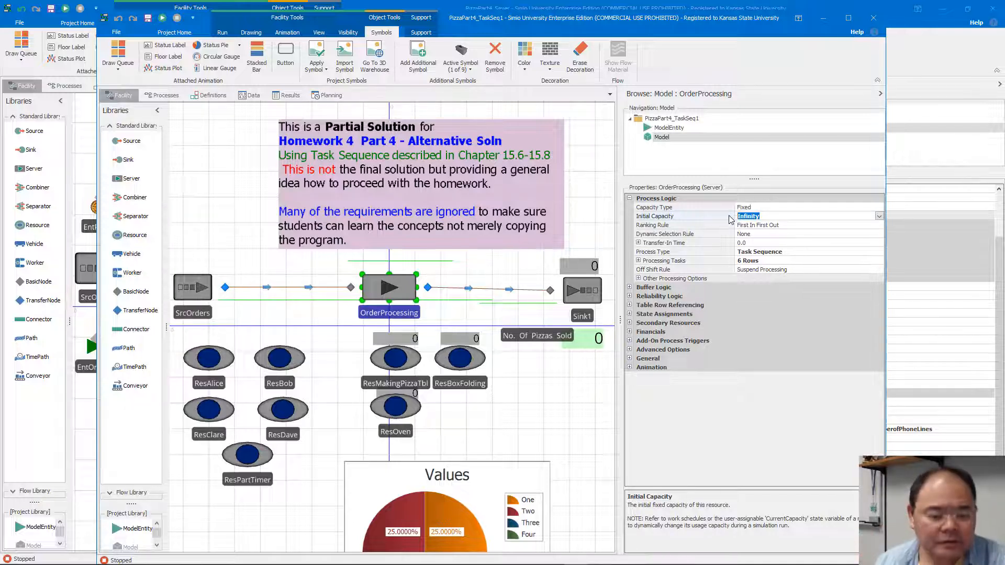
Bring up OrderProcessing's Processing Tasks, widen the task list and examine the TakingOrder task.
{"action": "left_click", "coordinate": [816, 262]}
{"action": "left_click", "coordinate": [878, 261]}
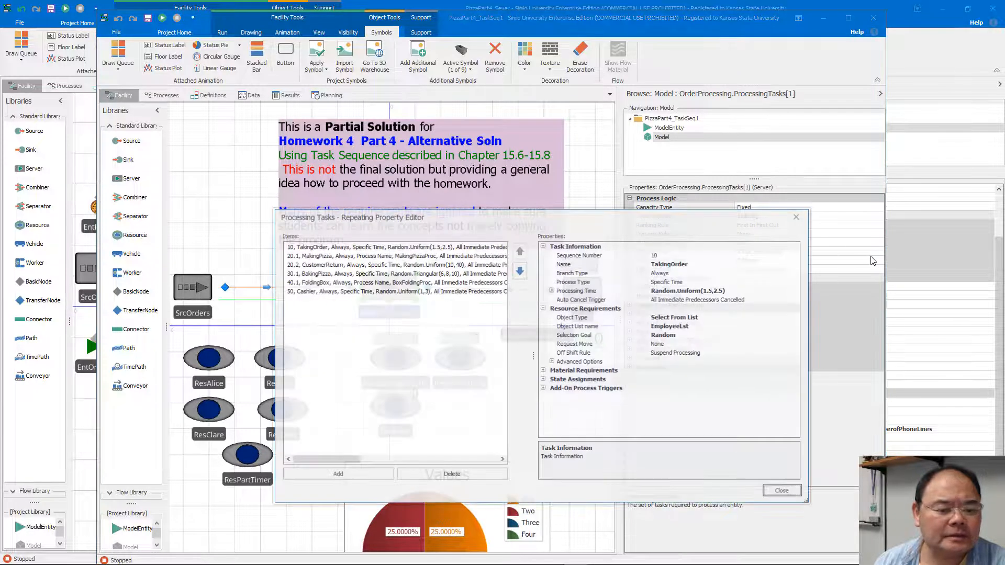
{"action": "left_click_drag", "start_coordinate": [512, 221], "coordinate": [425, 215]}
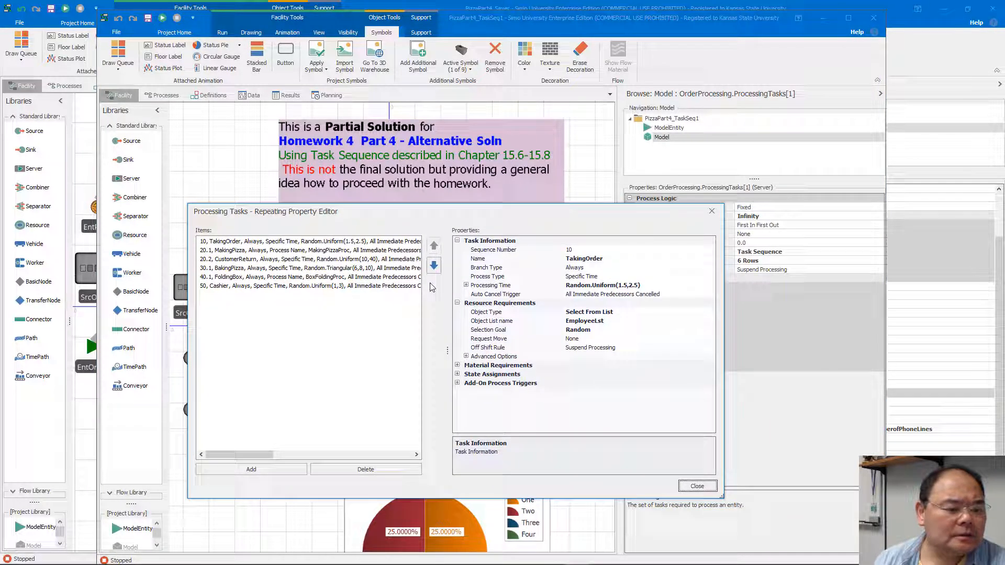
{"action": "left_click_drag", "start_coordinate": [447, 347], "coordinate": [469, 347]}
{"action": "left_click", "coordinate": [236, 242]}
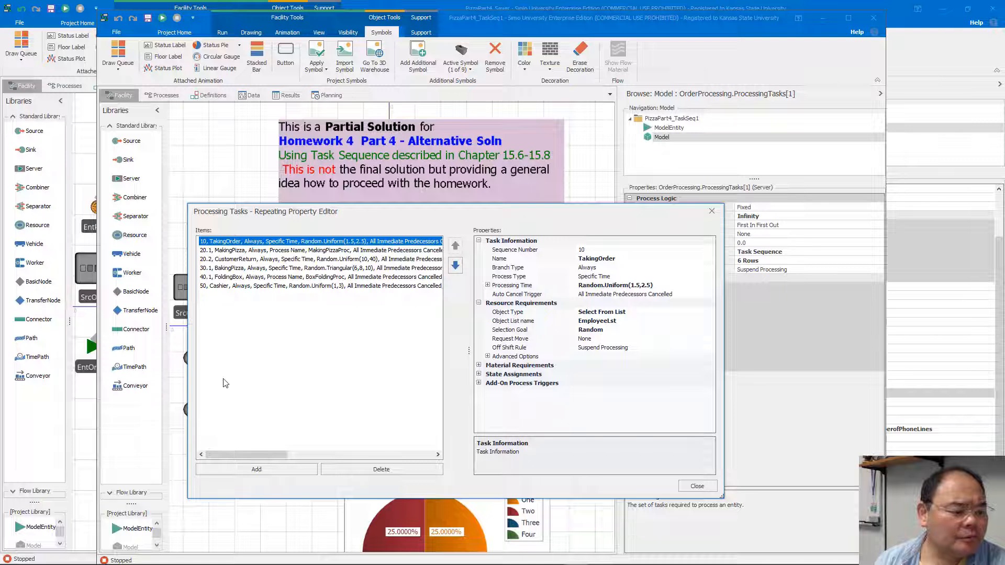
Check the task sequence diagram on the PowerPoint slide, then return to the Processing Tasks editor in Simio.
{"action": "mouse_move", "coordinate": [291, 561]}
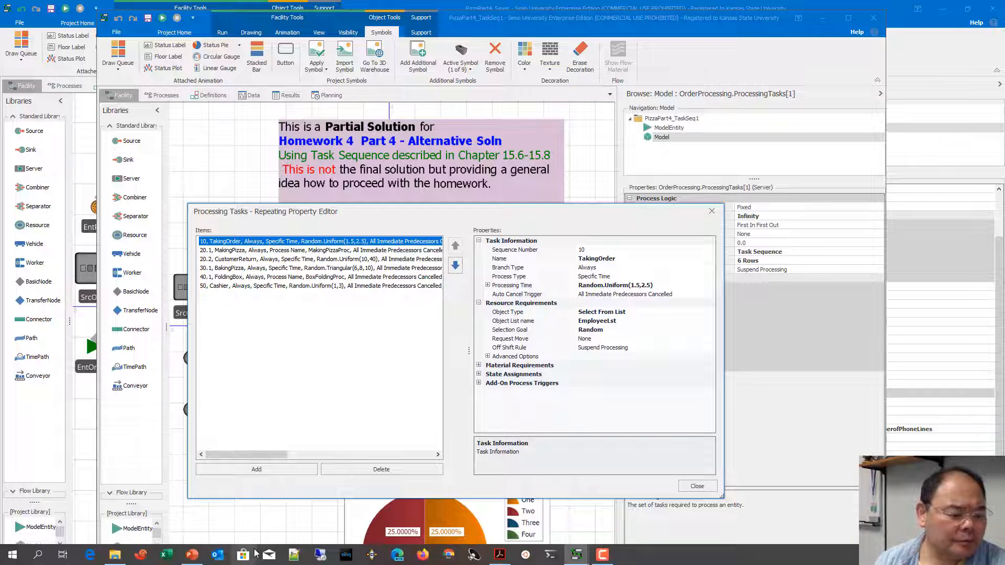
{"action": "left_click", "coordinate": [194, 556]}
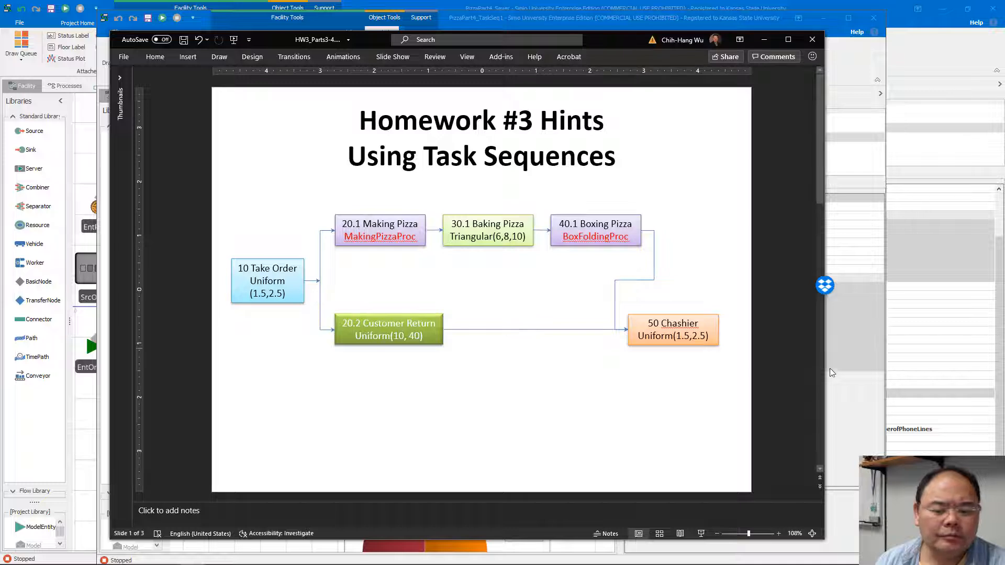
{"action": "left_click", "coordinate": [854, 404]}
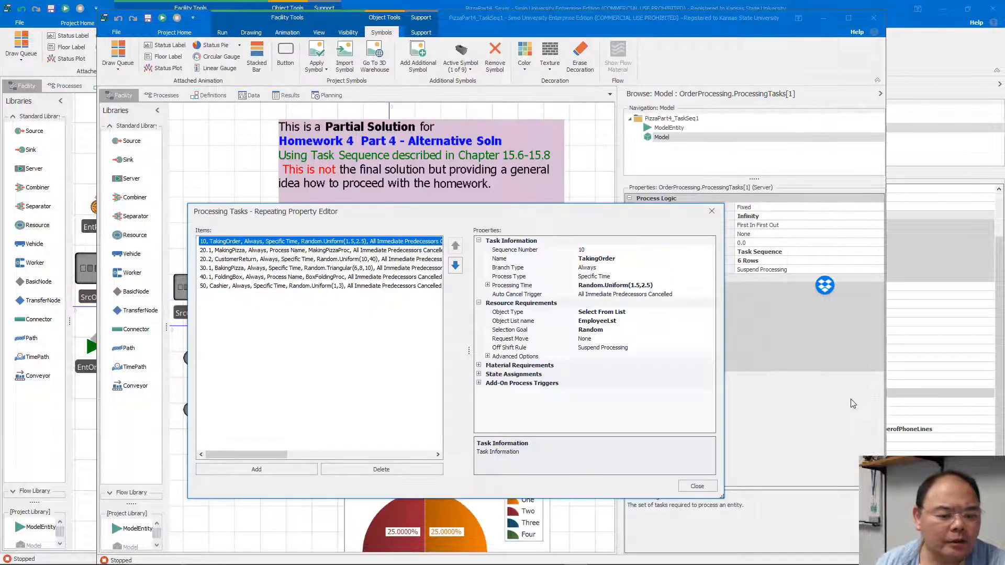
Compare the properties of the parallel MakingPizza and CustomerReturn tasks.
{"action": "left_click", "coordinate": [280, 250]}
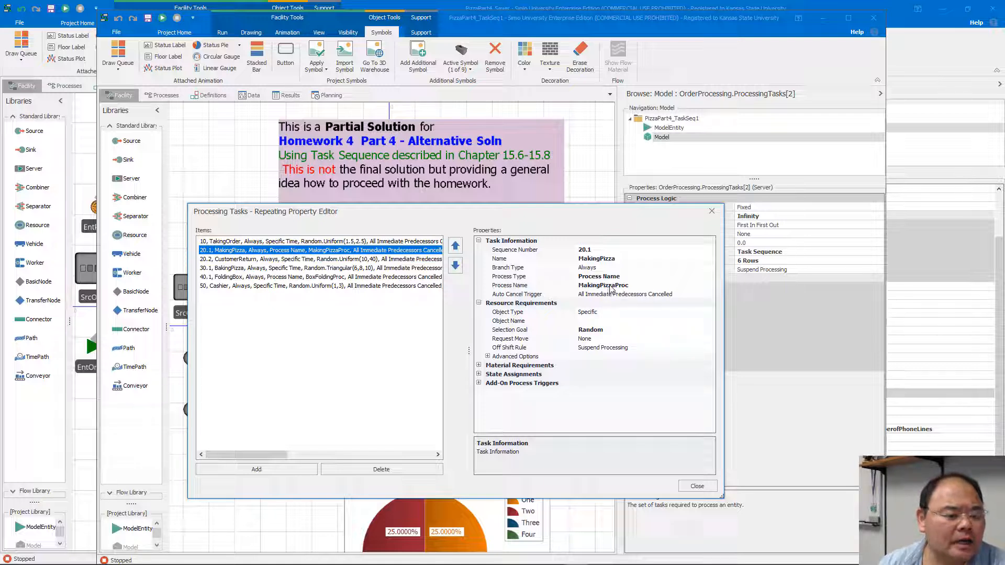
{"action": "left_click", "coordinate": [365, 260]}
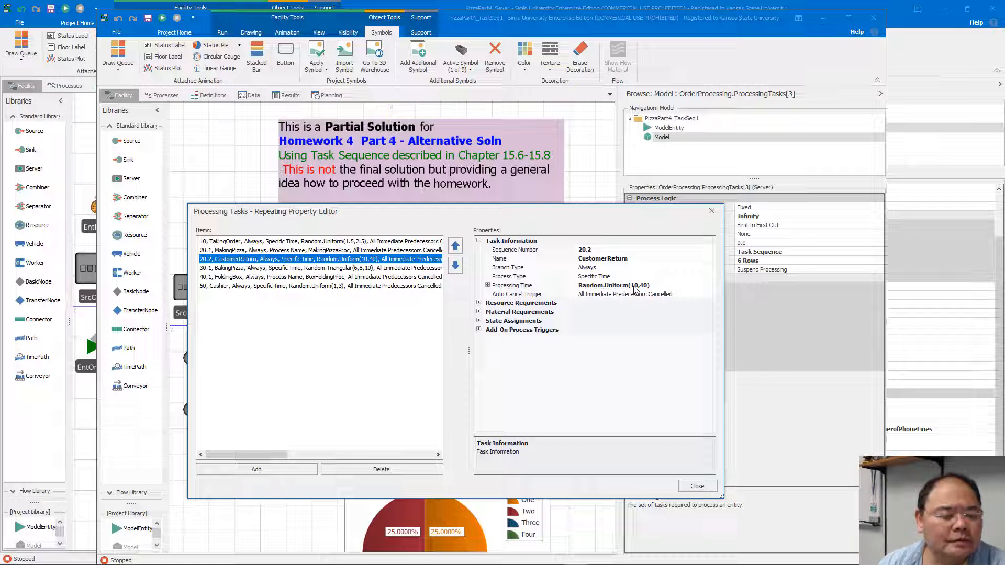
{"action": "left_click", "coordinate": [314, 251]}
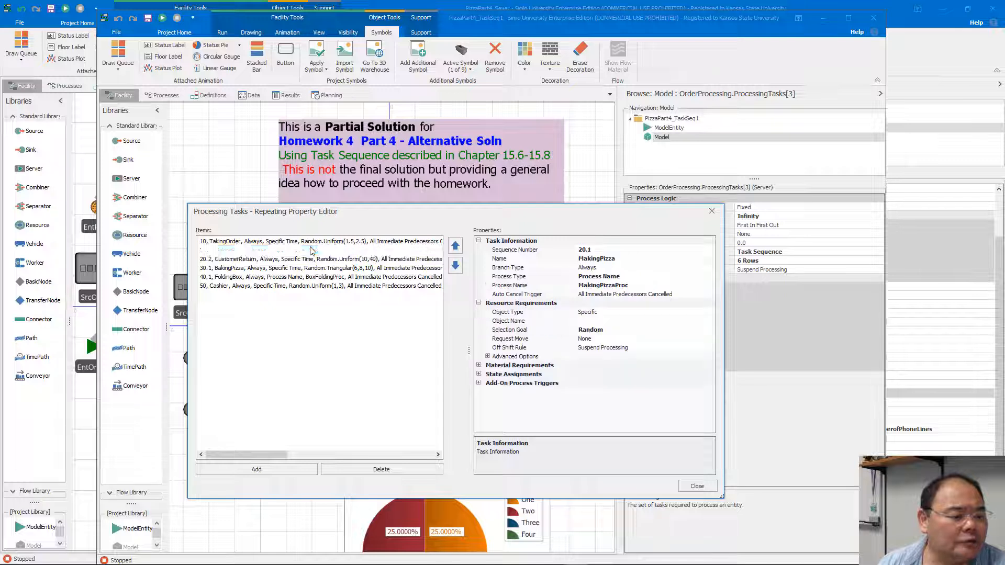
Examine the BakingPizza task's Units Per Object and the FoldingBox task's properties, then close the Processing Tasks editor.
{"action": "left_click", "coordinate": [294, 268]}
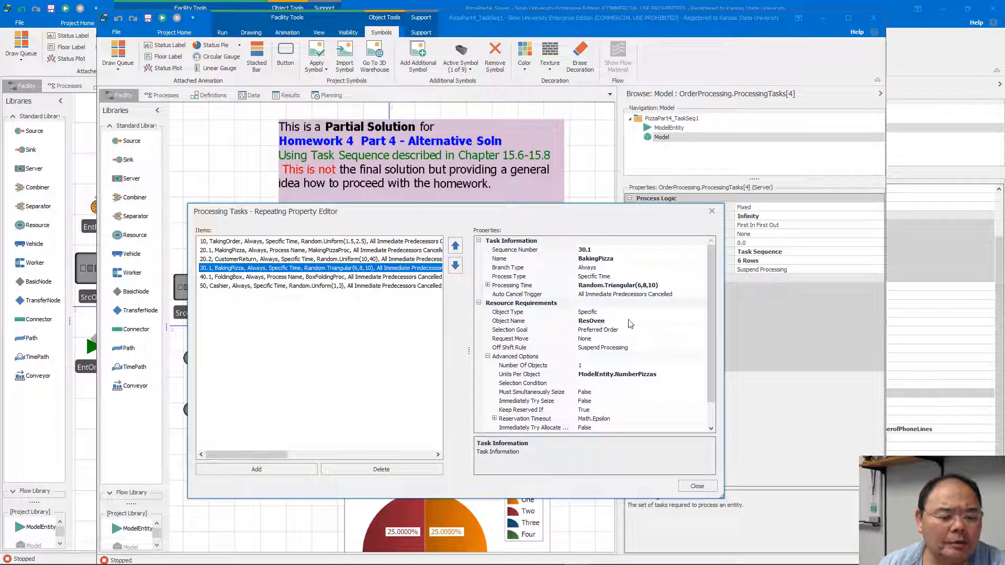
{"action": "left_click", "coordinate": [657, 374]}
{"action": "left_click_drag", "start_coordinate": [657, 374], "coordinate": [577, 375]}
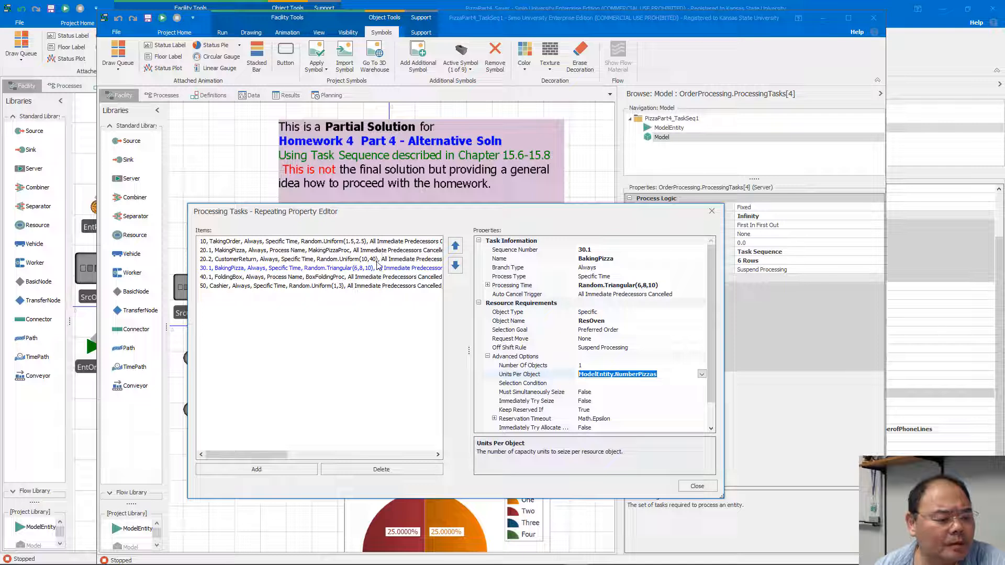
{"action": "left_click", "coordinate": [368, 279]}
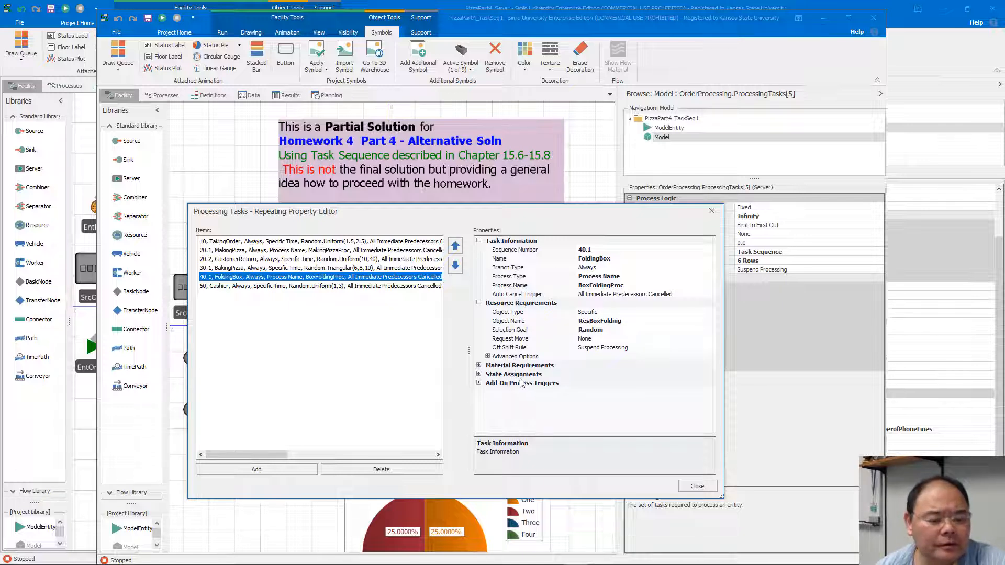
{"action": "left_click", "coordinate": [692, 488]}
Inspect the Delay Time expressions of the MakingPizzas step in MakingPizzaProc and the FoldingBoxes step in BoxFoldingProc.
{"action": "left_click", "coordinate": [162, 94]}
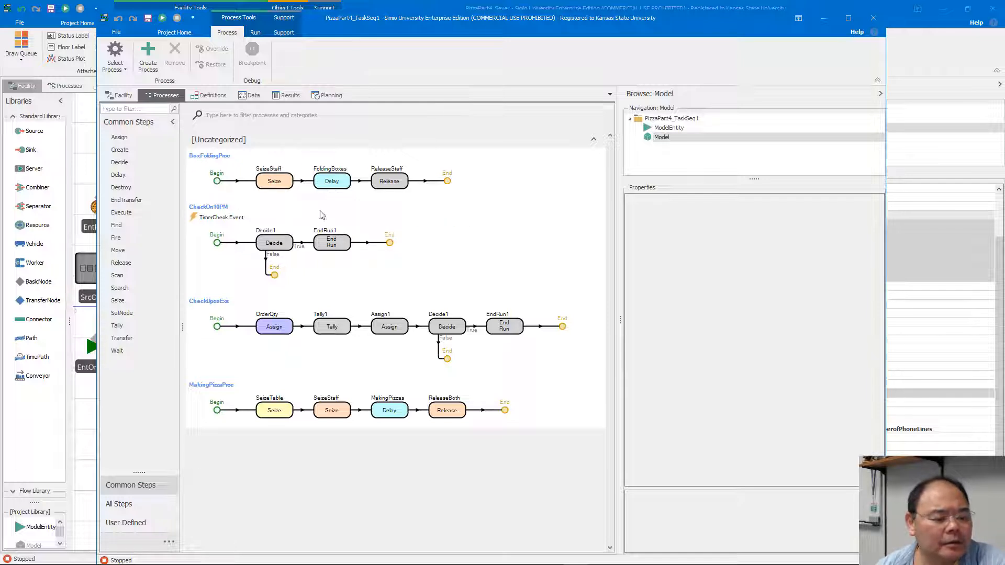
{"action": "left_click", "coordinate": [389, 410]}
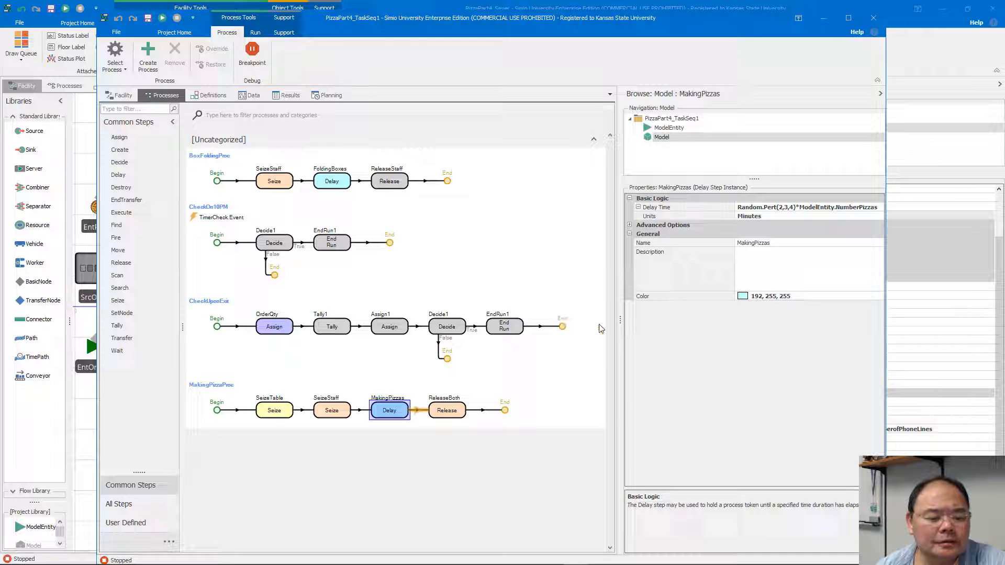
{"action": "left_click_drag", "start_coordinate": [620, 319], "coordinate": [541, 323]}
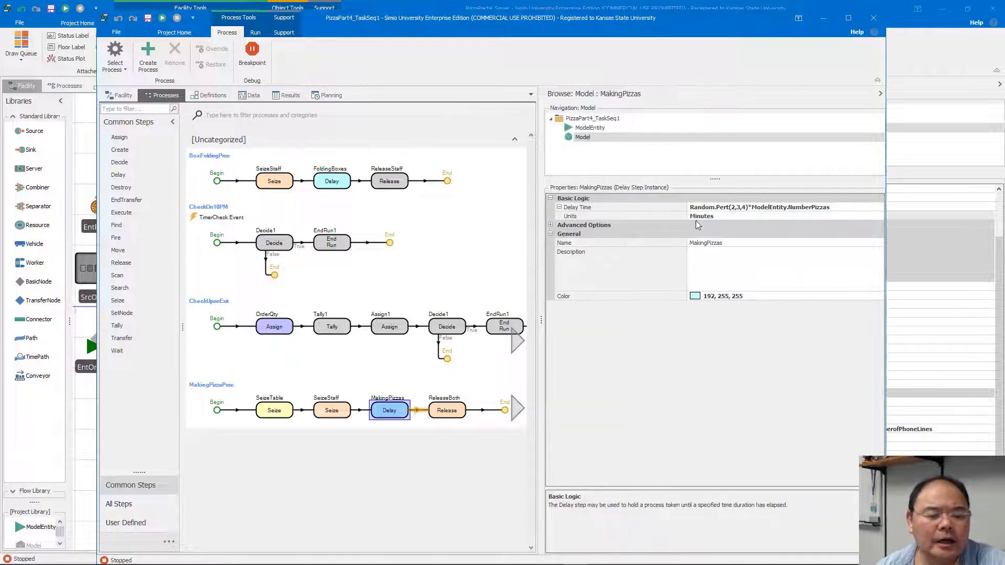
{"action": "left_click_drag", "start_coordinate": [688, 213], "coordinate": [604, 213]}
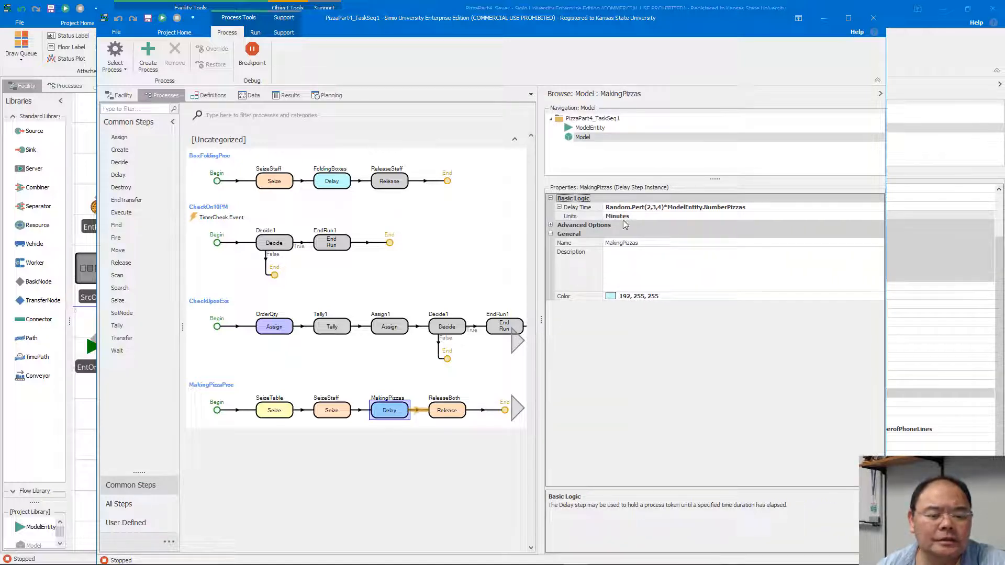
{"action": "left_click_drag", "start_coordinate": [668, 208], "coordinate": [756, 210]}
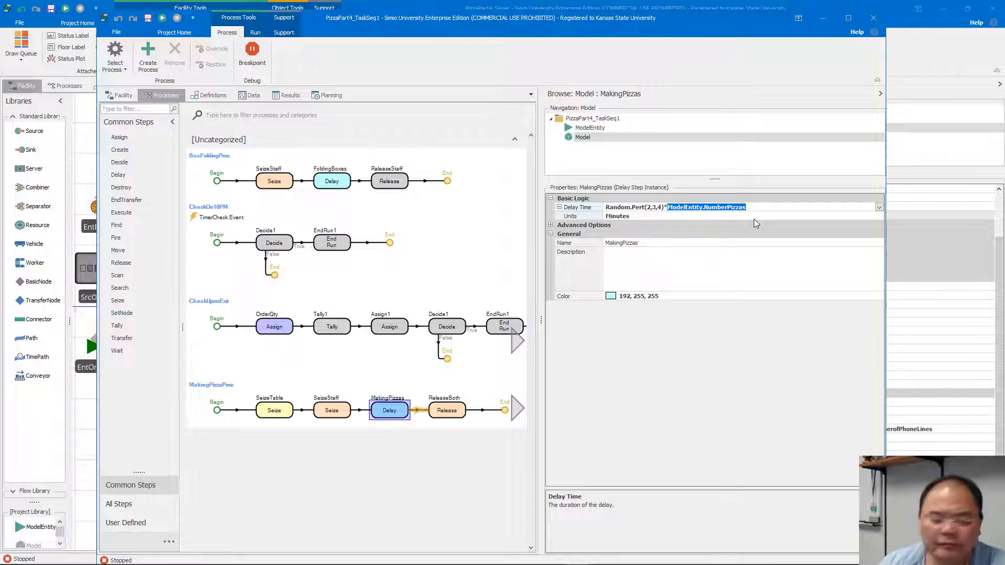
{"action": "left_click", "coordinate": [345, 180]}
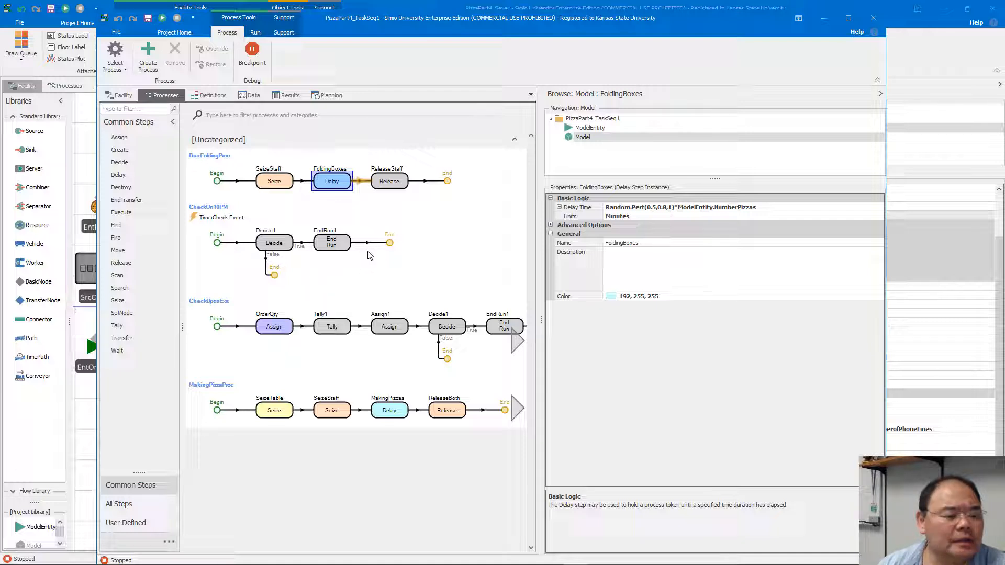
Examine the Cashier task's resource Object Type in OrderProcessing's Processing Tasks, then close the editor and widen the facility view.
{"action": "left_click", "coordinate": [121, 95]}
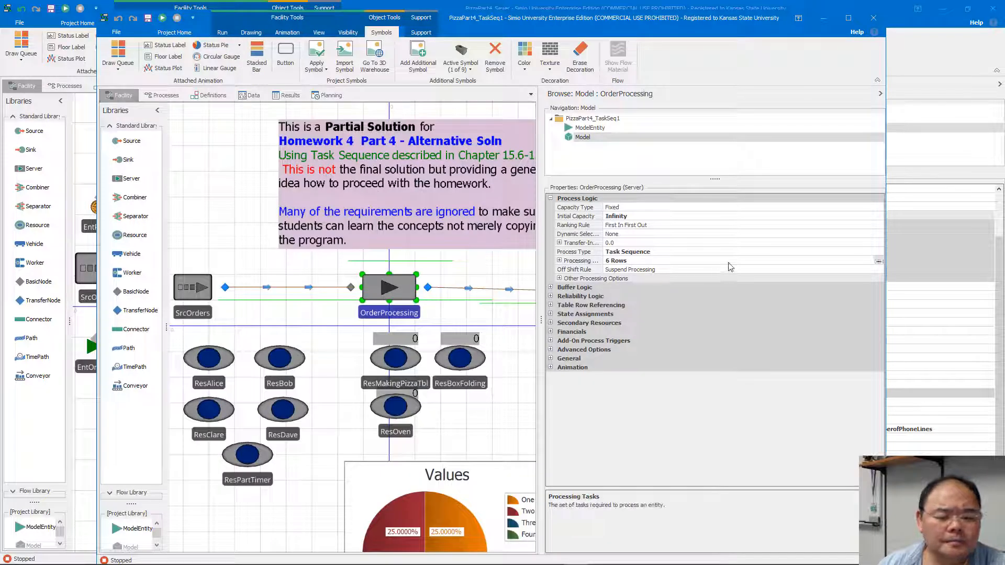
{"action": "left_click", "coordinate": [881, 261]}
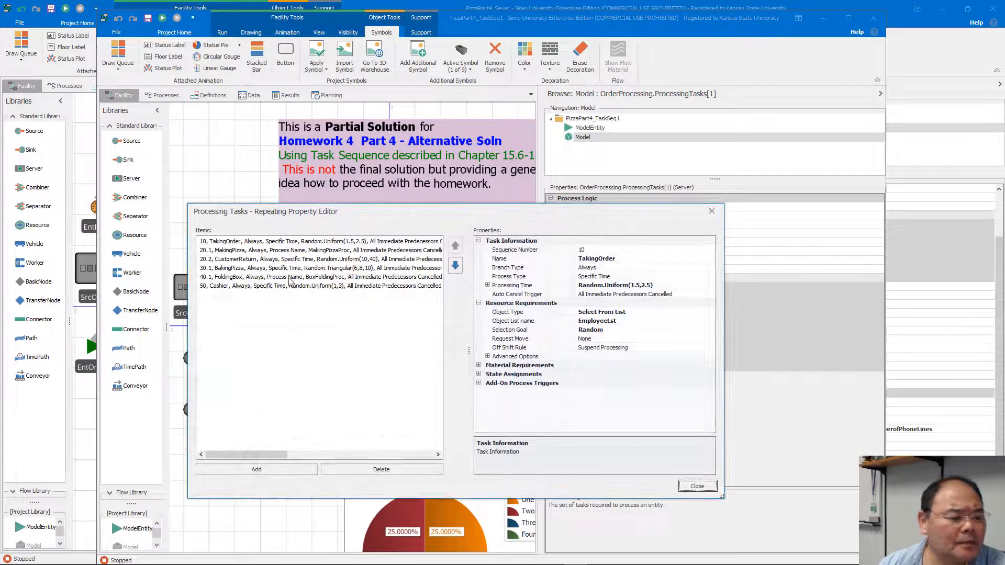
{"action": "left_click", "coordinate": [261, 287]}
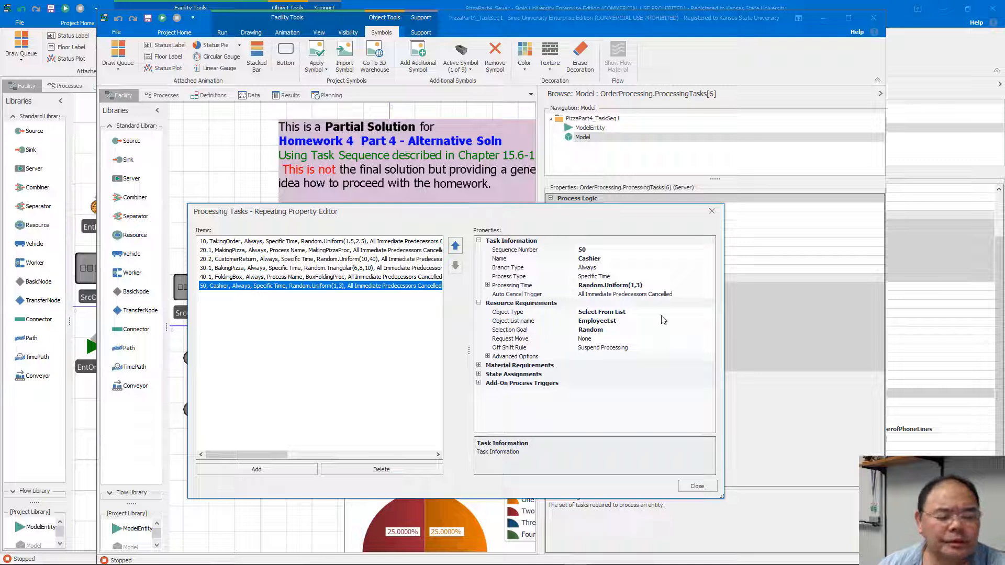
{"action": "left_click", "coordinate": [633, 312]}
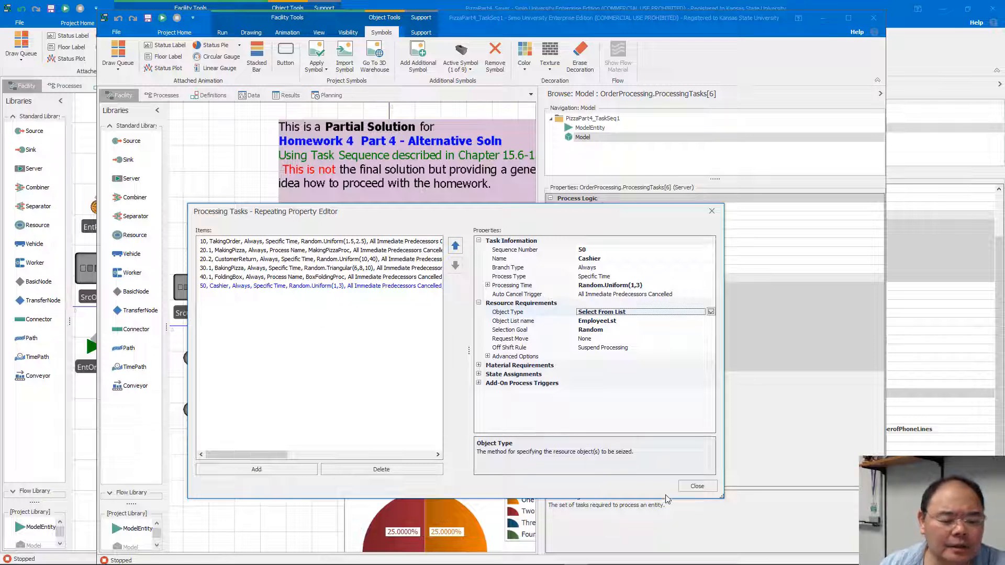
{"action": "left_click", "coordinate": [689, 487]}
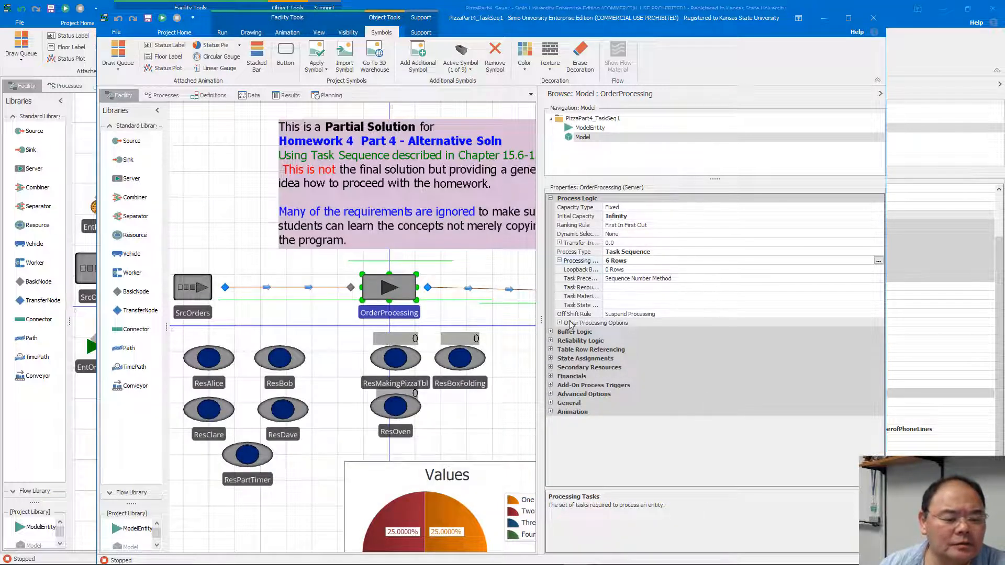
{"action": "left_click_drag", "start_coordinate": [562, 324], "coordinate": [713, 325]}
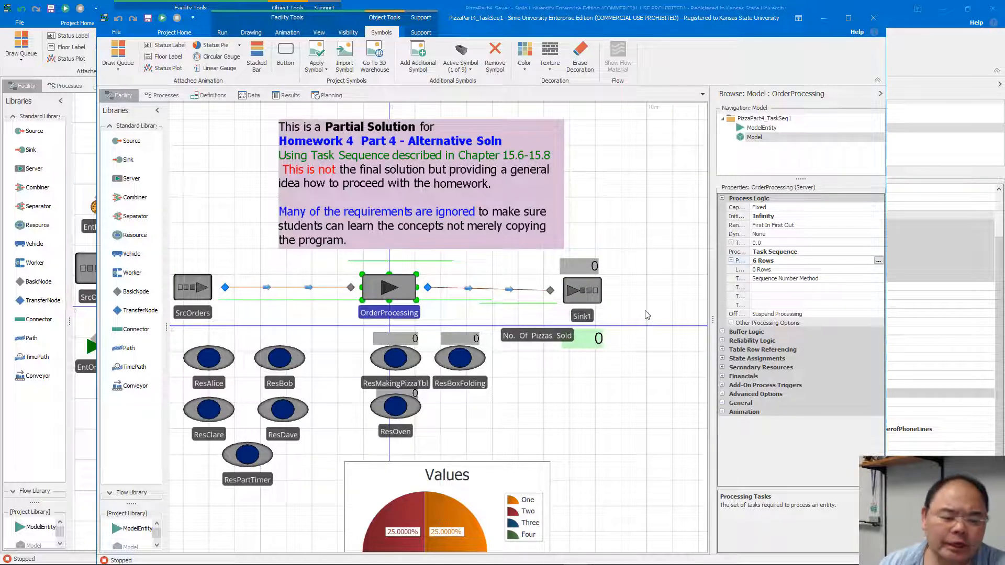
Switch to the PowerPoint hints and show the slide with the screenshot of the Part 4 alternative model.
{"action": "mouse_move", "coordinate": [576, 564]}
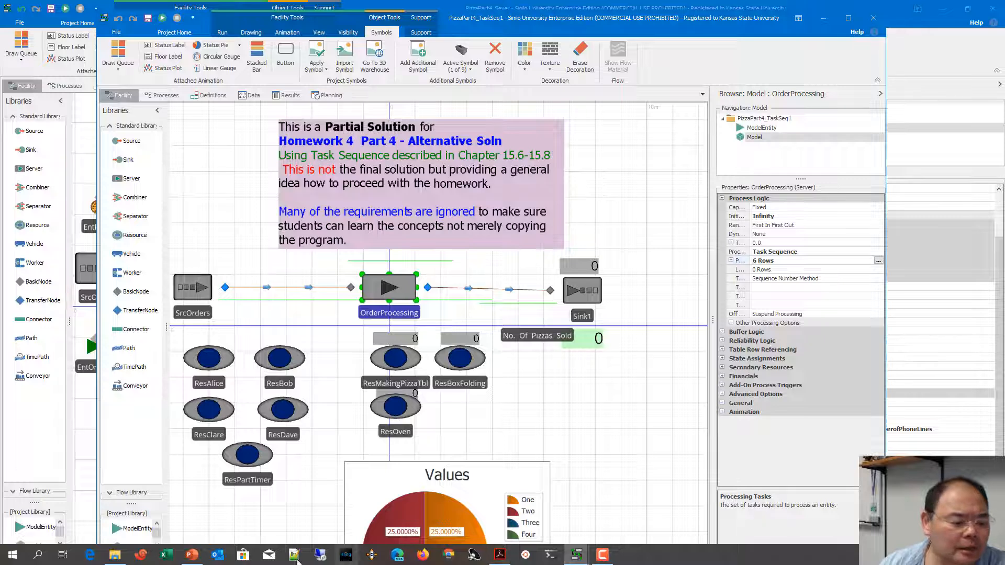
{"action": "left_click", "coordinate": [191, 555]}
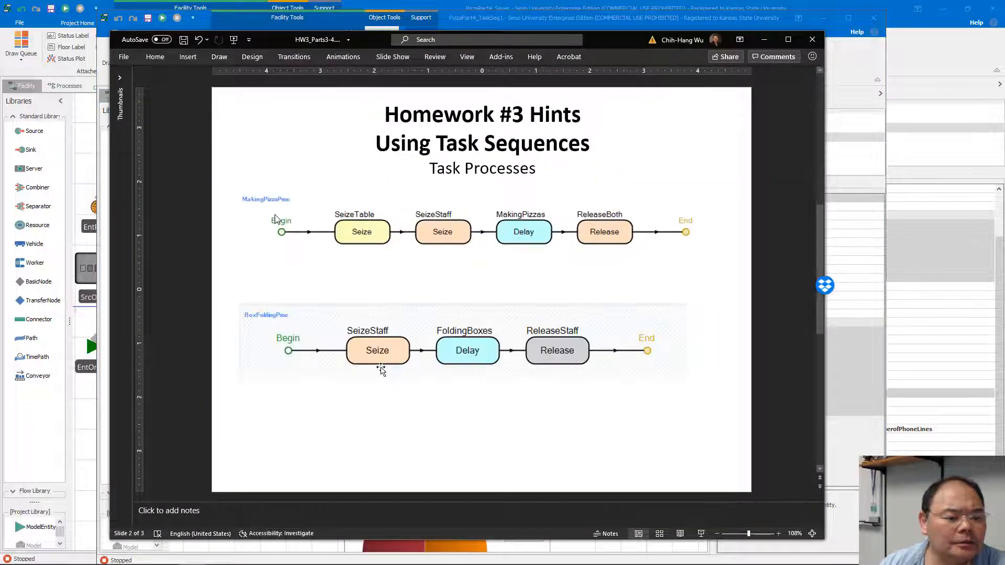
{"action": "scroll", "coordinate": [381, 368], "scroll_direction": "down", "scroll_amount": 1}
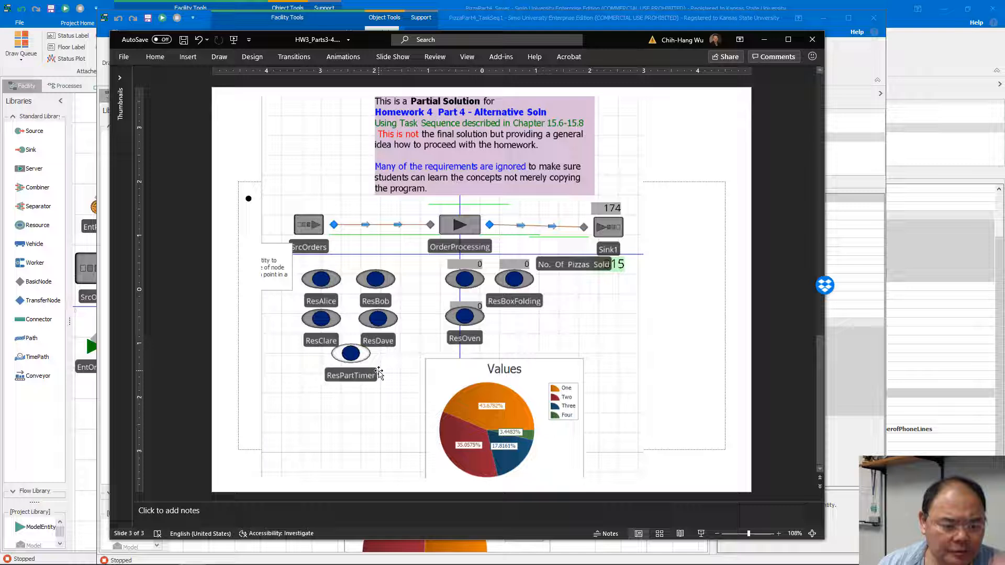